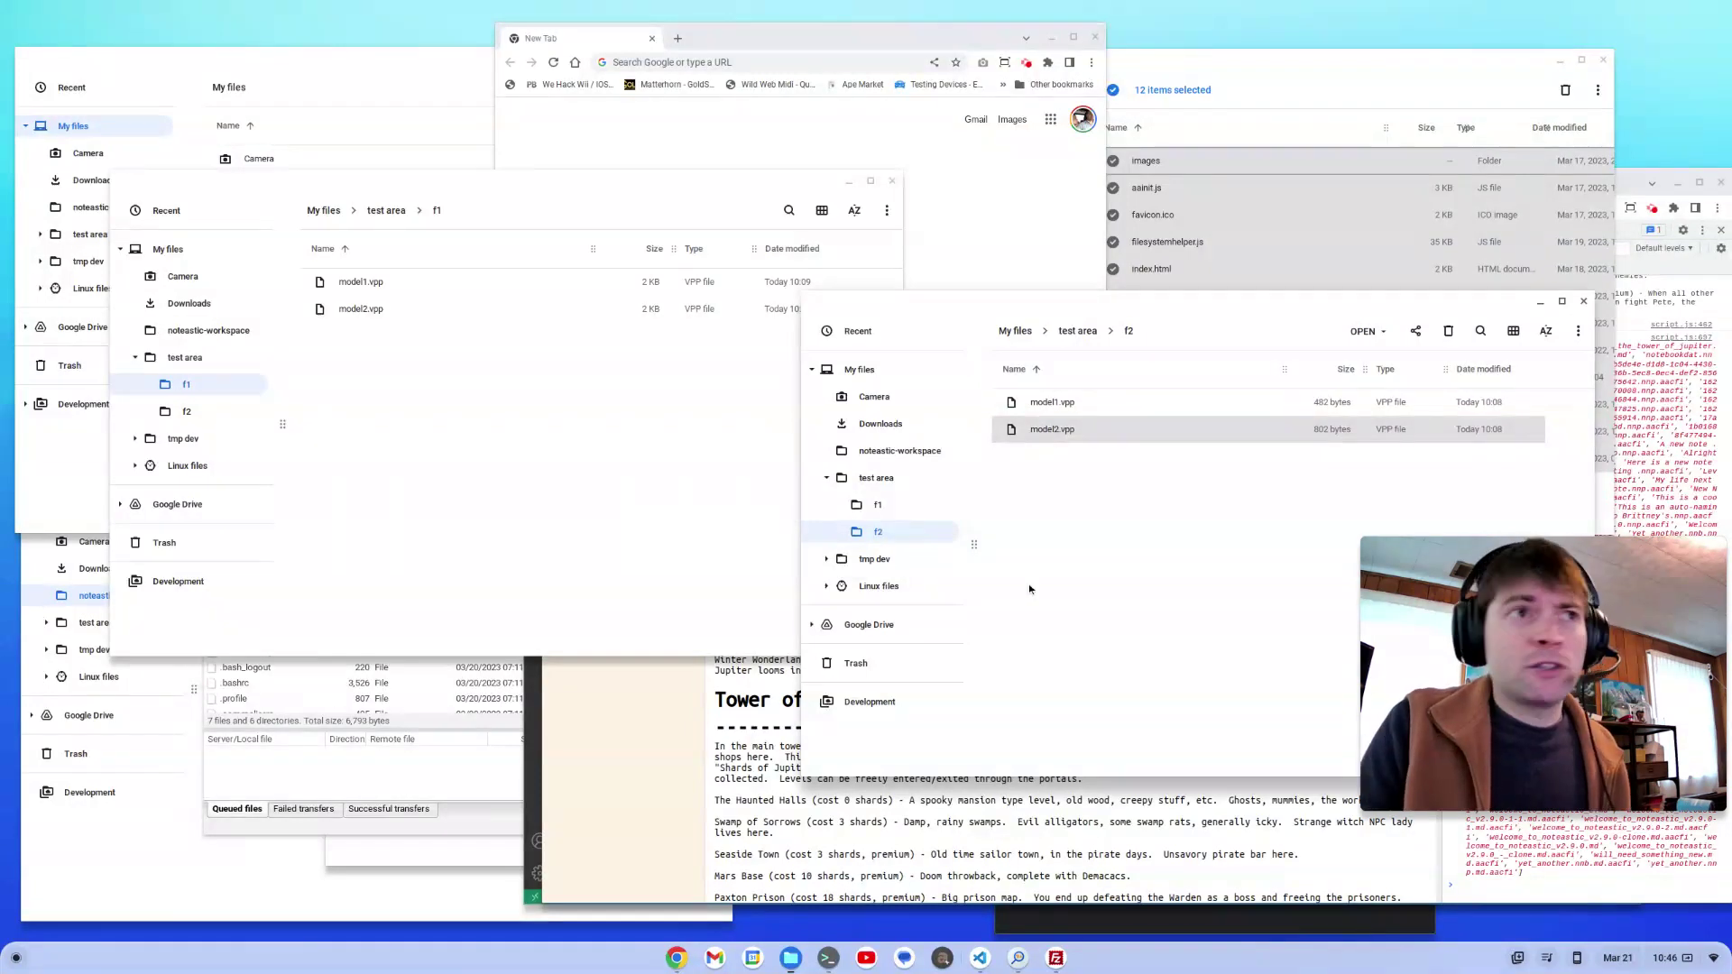
Move model1.vpp and model2.vpp from the f1 window into the f2 folder.
{"action": "left_click", "coordinate": [1072, 525]}
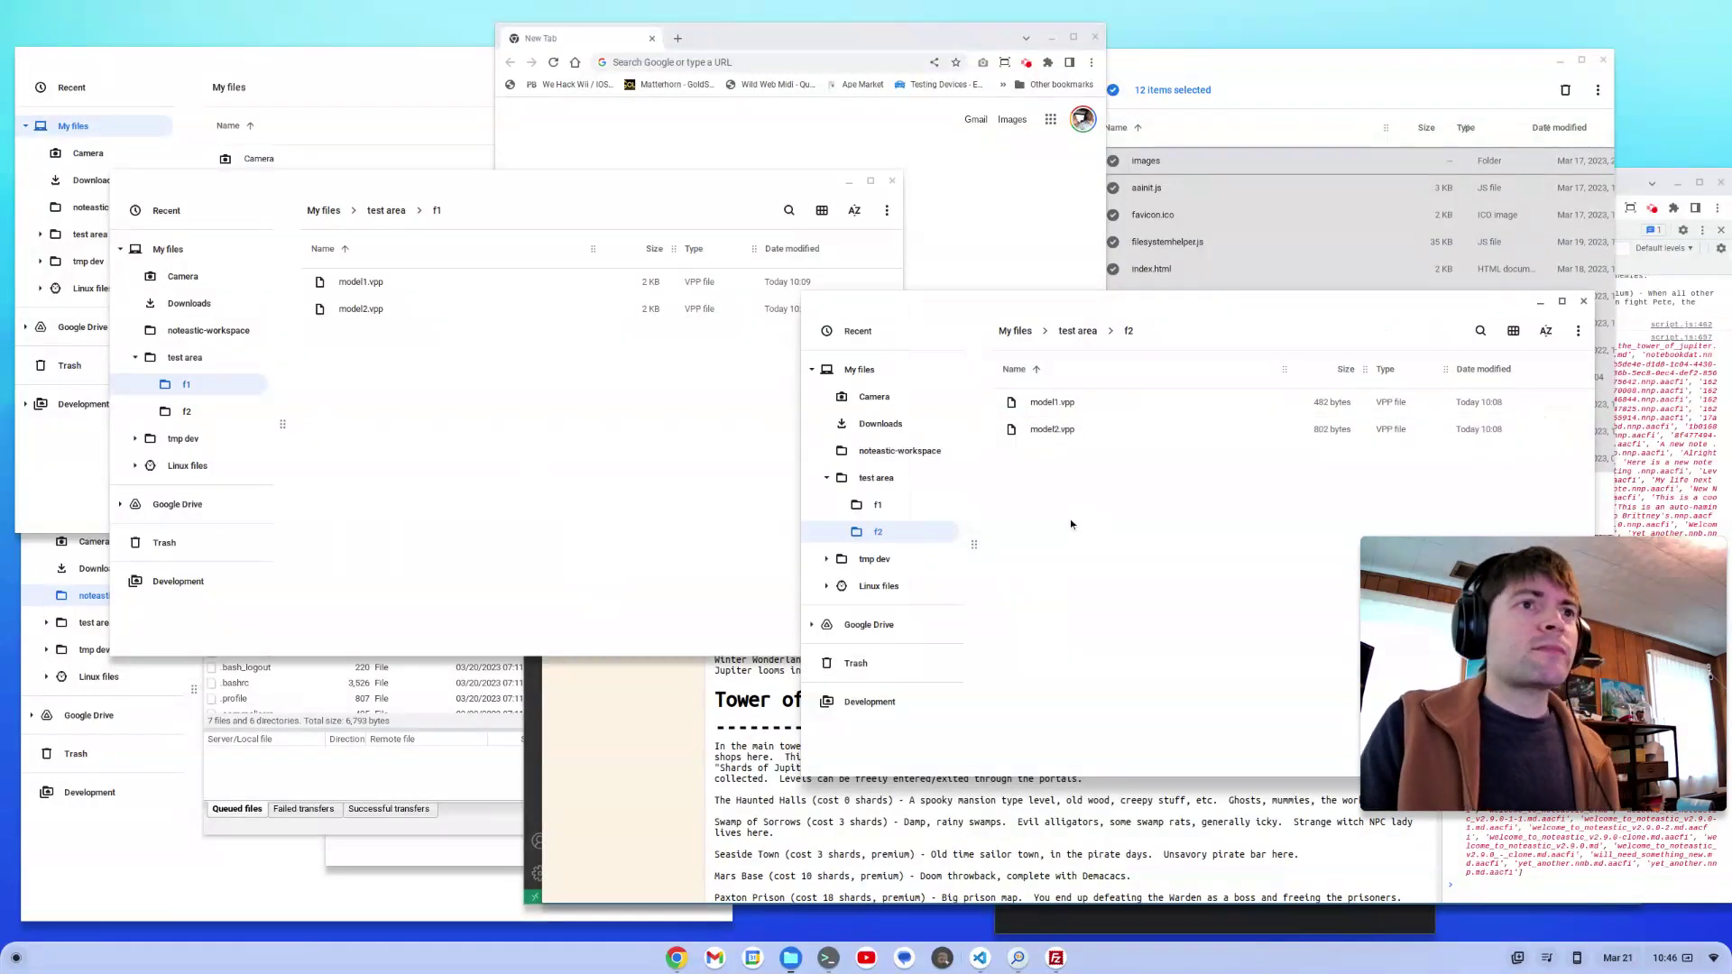
{"action": "left_click", "coordinate": [596, 513]}
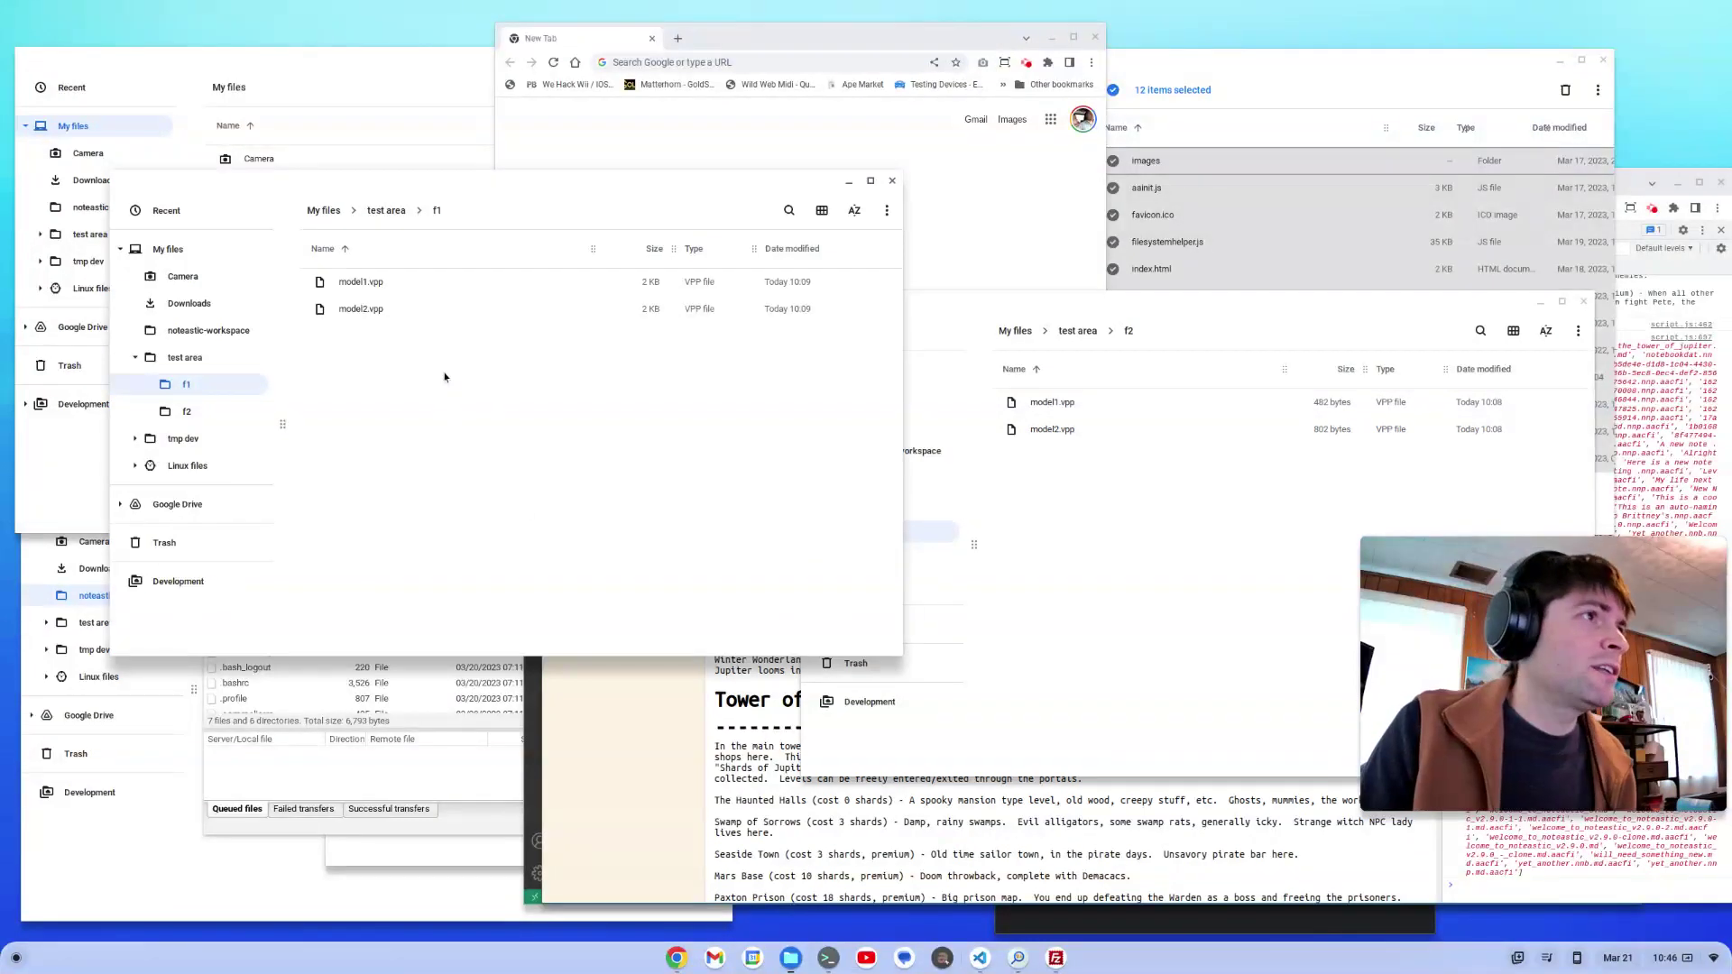
{"action": "left_click_drag", "start_coordinate": [438, 363], "coordinate": [340, 283]}
{"action": "left_click_drag", "start_coordinate": [552, 189], "coordinate": [473, 173]}
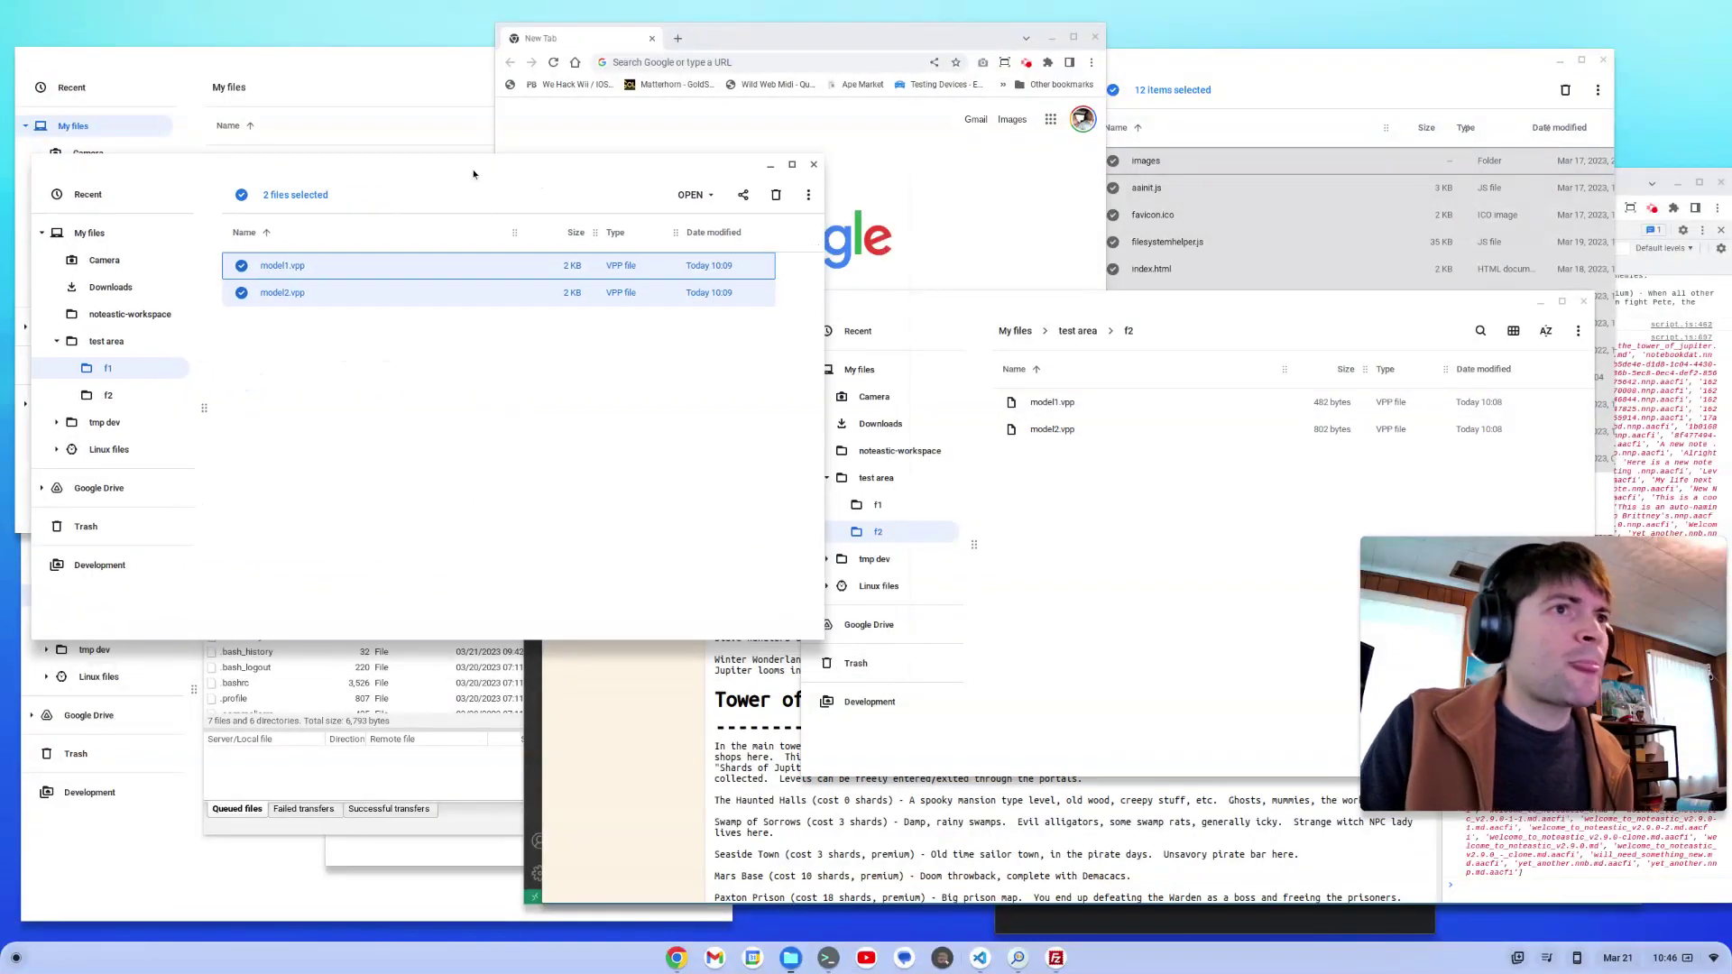
{"action": "left_click_drag", "start_coordinate": [286, 280], "coordinate": [1105, 582]}
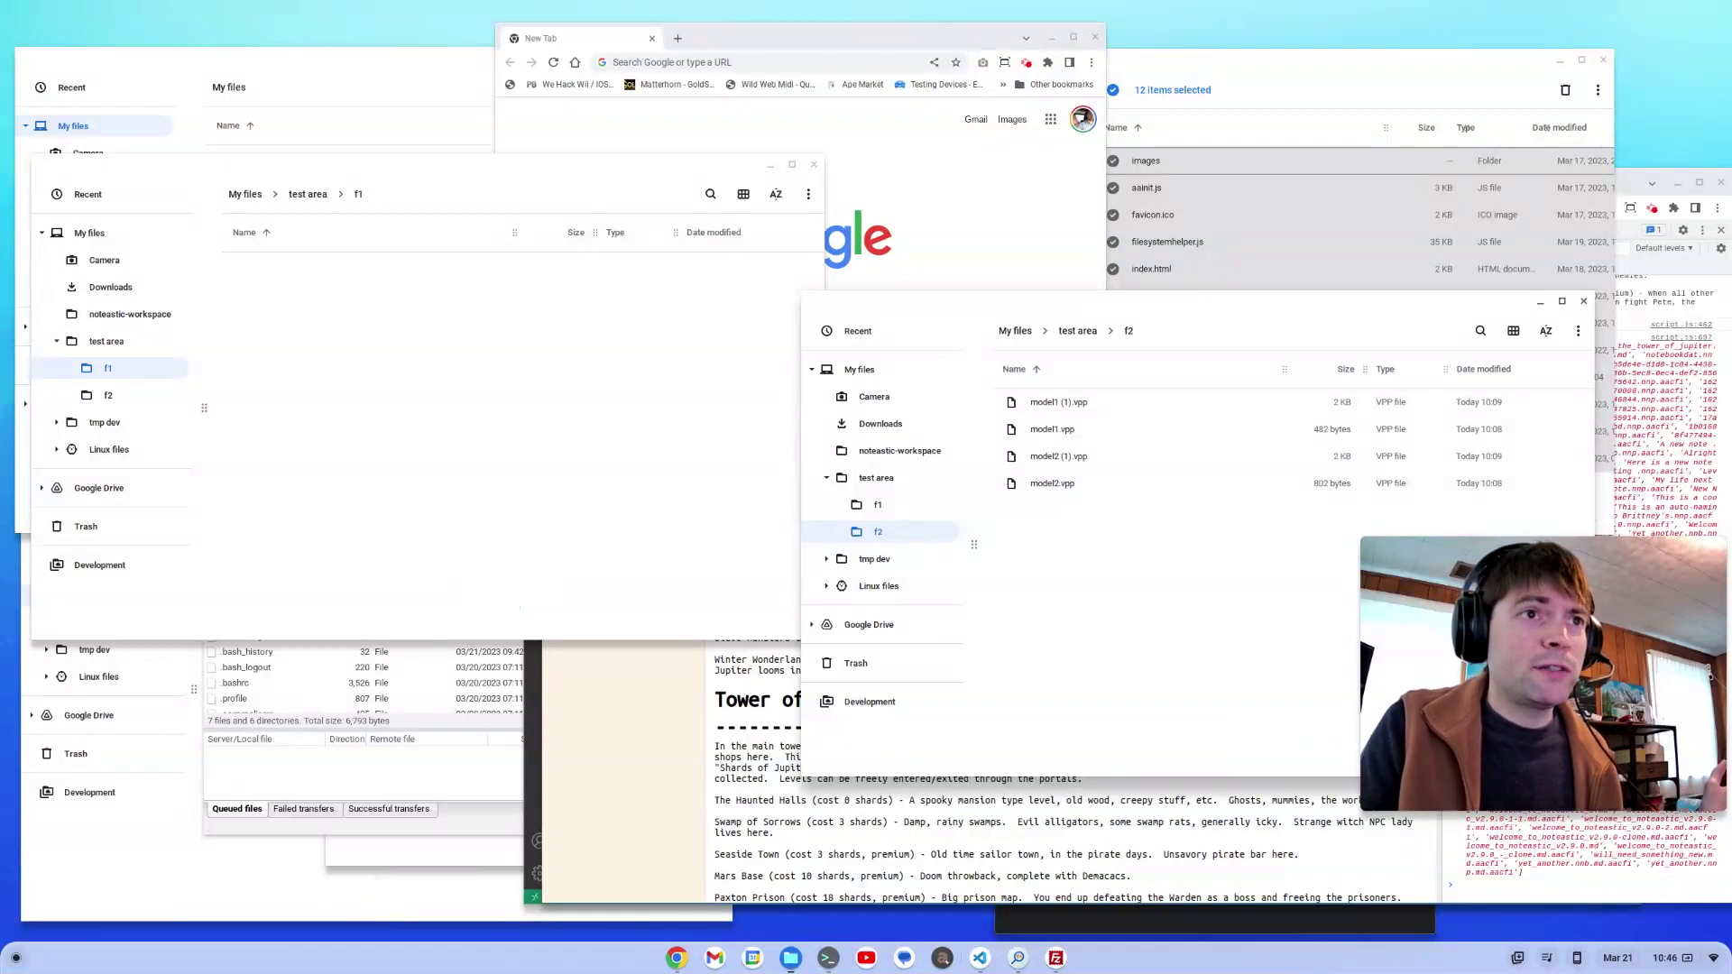
Drag the renamed copies model1 (1).vpp and model2 (1).vpp from f2 back into f1.
{"action": "left_click_drag", "start_coordinate": [1250, 308], "coordinate": [1203, 310]}
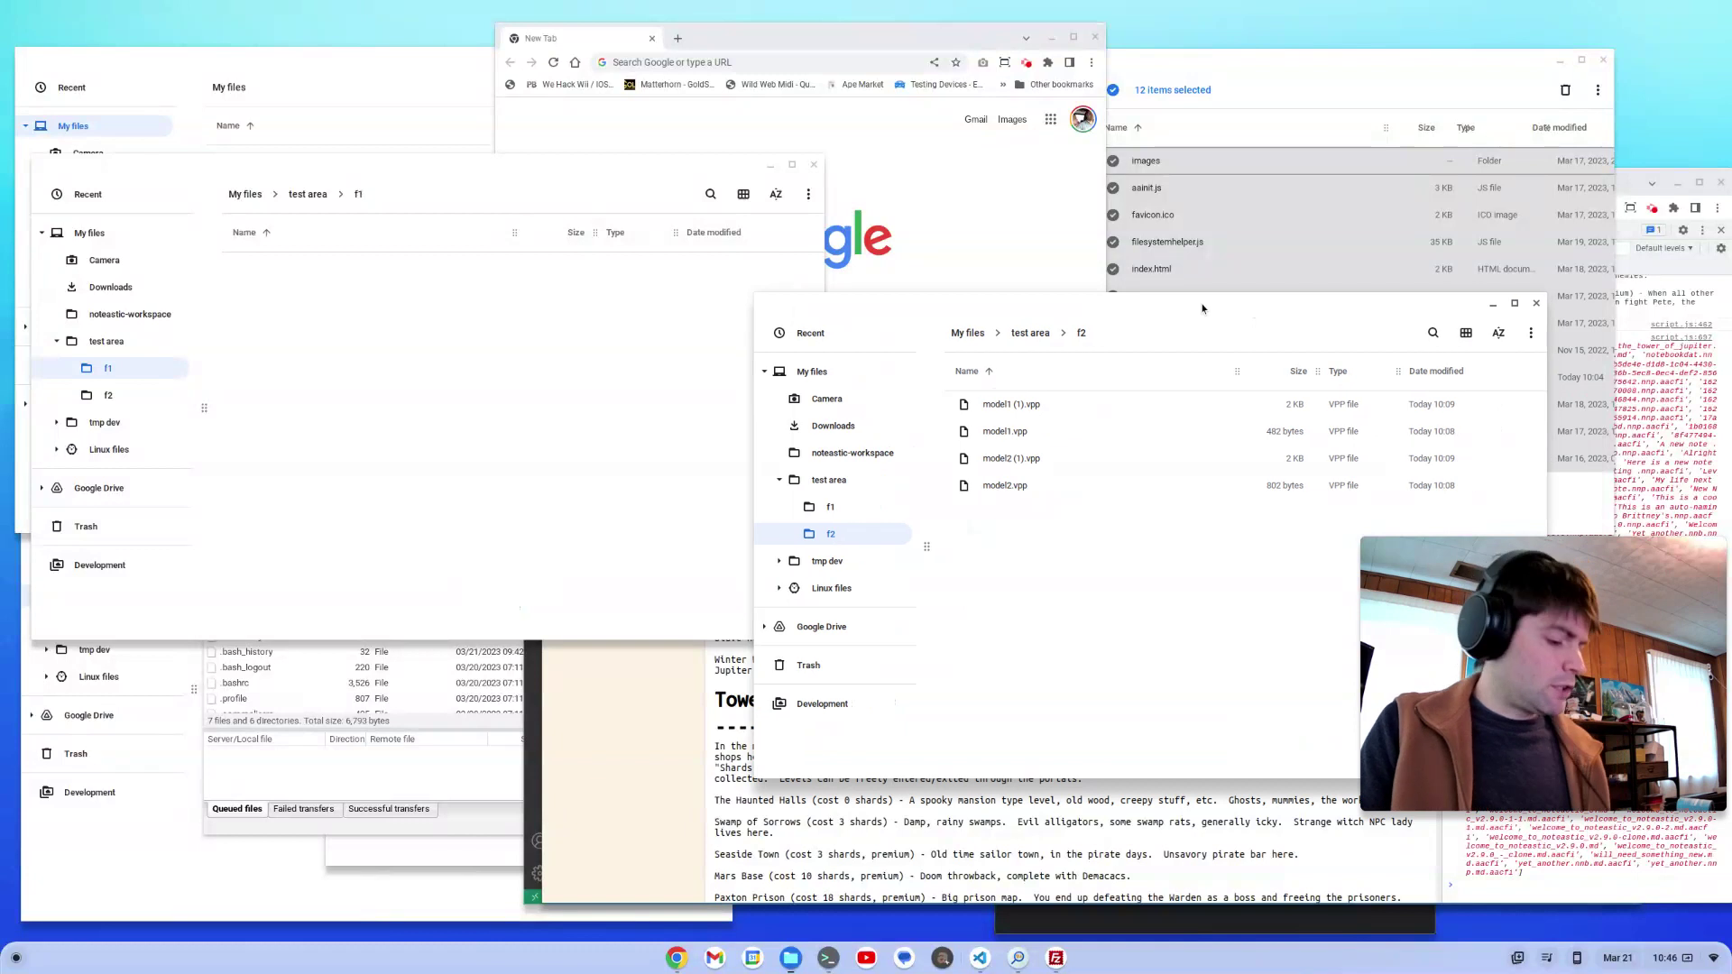
{"action": "left_click", "coordinate": [1029, 408]}
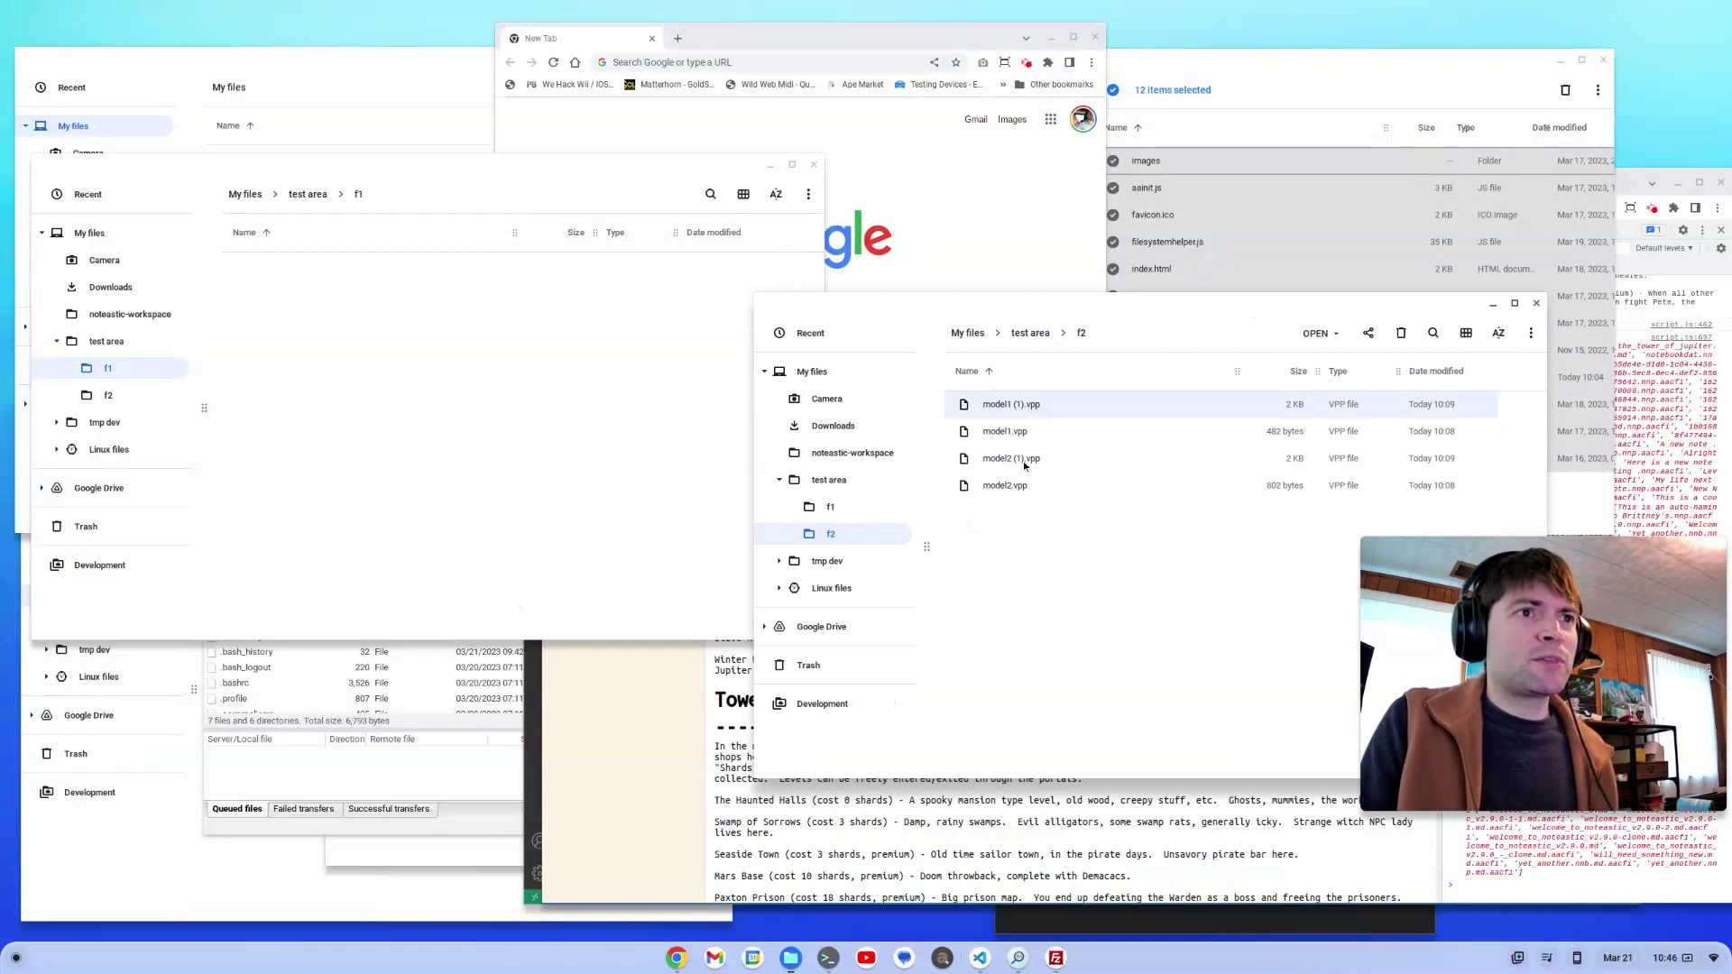
{"action": "left_click", "coordinate": [1025, 466], "text": "ctrl"}
{"action": "key", "text": "Escape"}
{"action": "left_click_drag", "start_coordinate": [1023, 408], "coordinate": [356, 433]}
{"action": "left_click", "coordinate": [1022, 459]}
{"action": "left_click", "coordinate": [1007, 408], "text": "ctrl"}
Remove ' (1)' from both copies' names, giving model1.vpp and model2.vpp.
{"action": "right_click", "coordinate": [315, 269]}
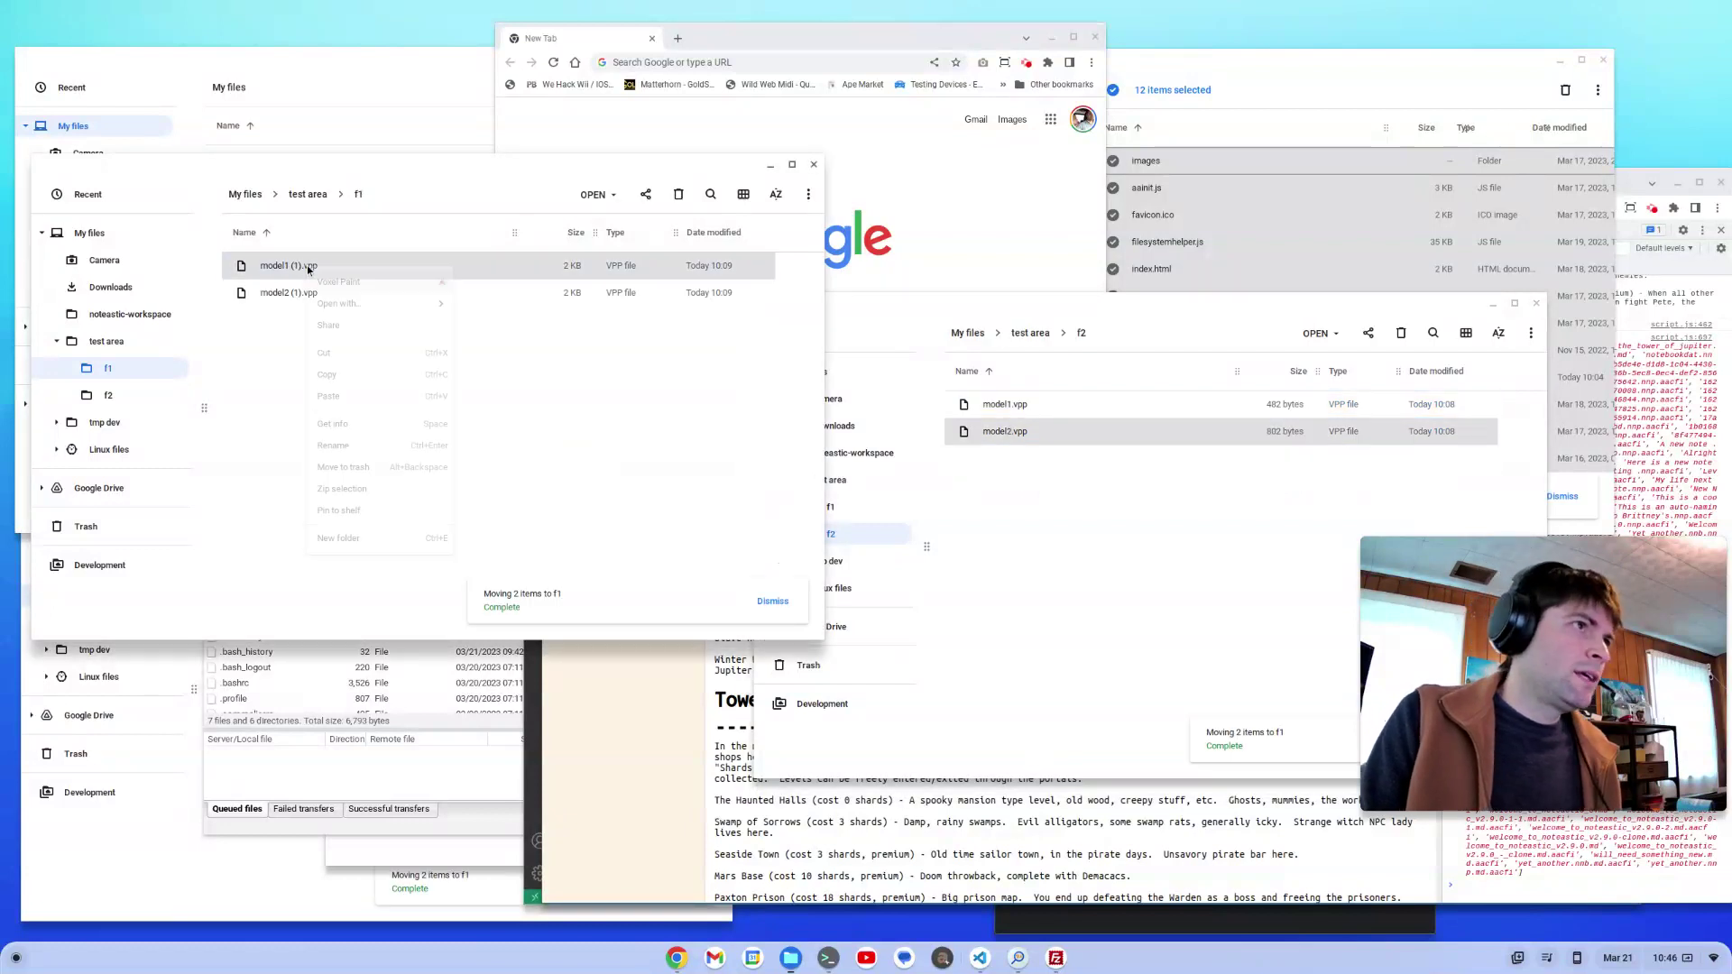
{"action": "left_click", "coordinate": [358, 448]}
{"action": "key", "text": "BackSpace"}
{"action": "key", "text": "BackSpace"}
{"action": "key", "text": "BackSpace"}
{"action": "key", "text": "BackSpace"}
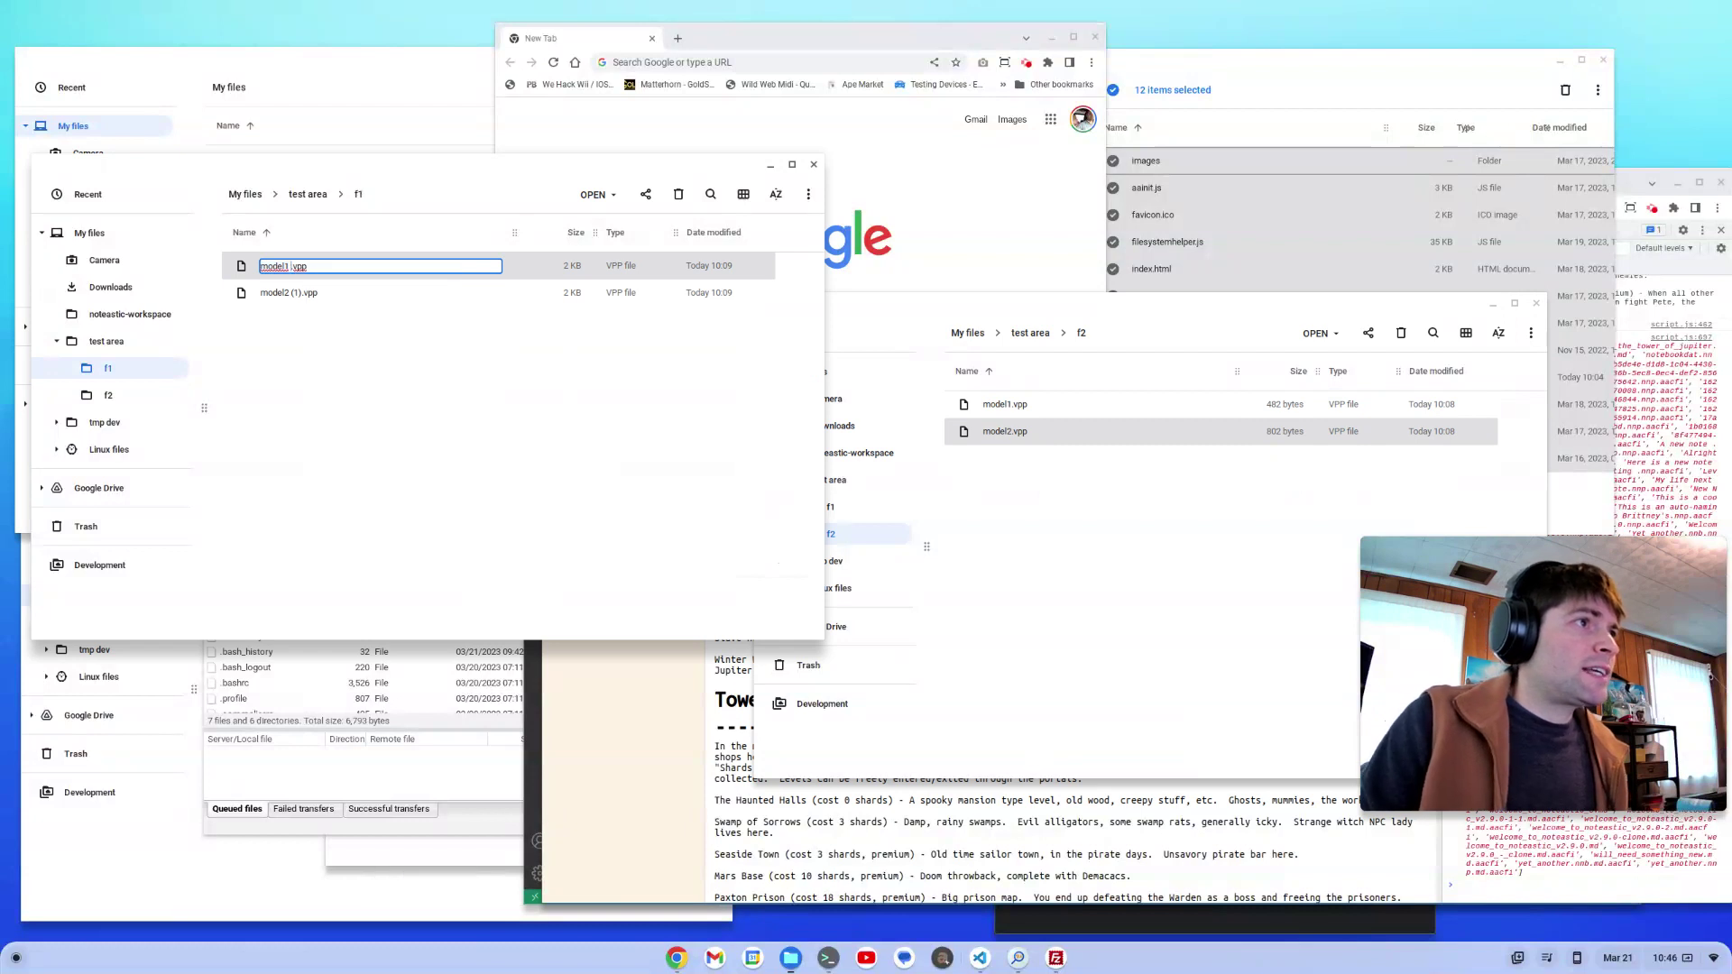
{"action": "key", "text": "Return"}
{"action": "right_click", "coordinate": [302, 291]}
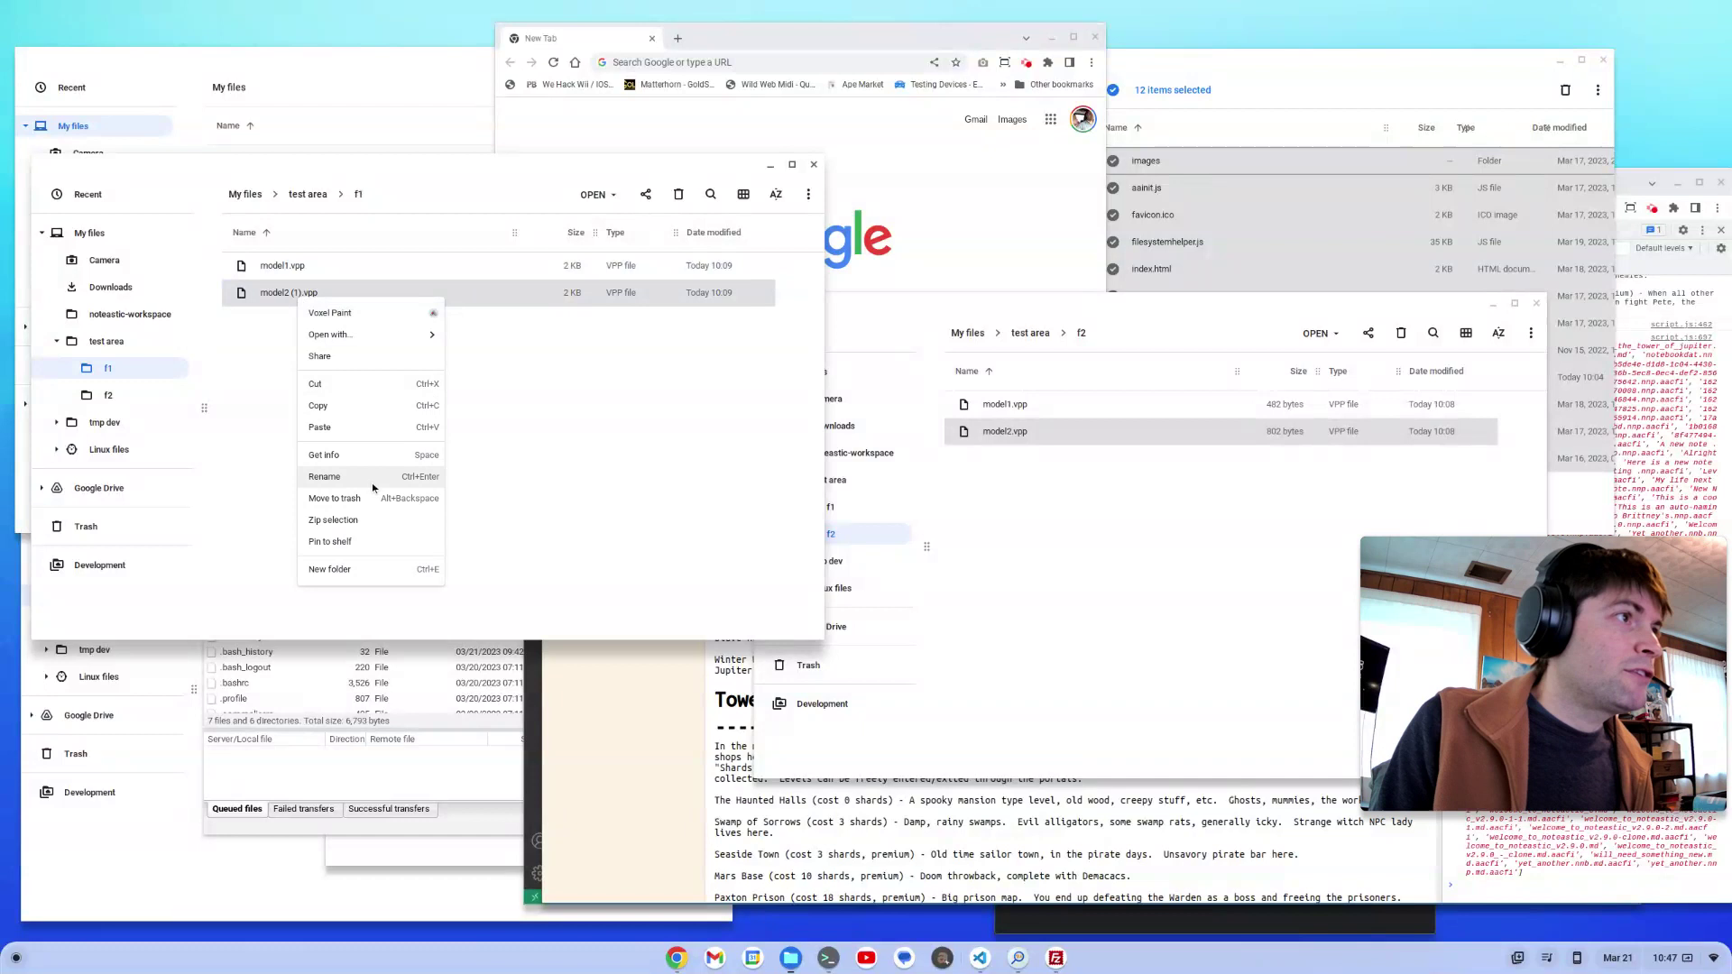
{"action": "left_click", "coordinate": [371, 480]}
{"action": "key", "text": "BackSpace"}
{"action": "key", "text": "BackSpace"}
{"action": "key", "text": "BackSpace"}
{"action": "key", "text": "BackSpace"}
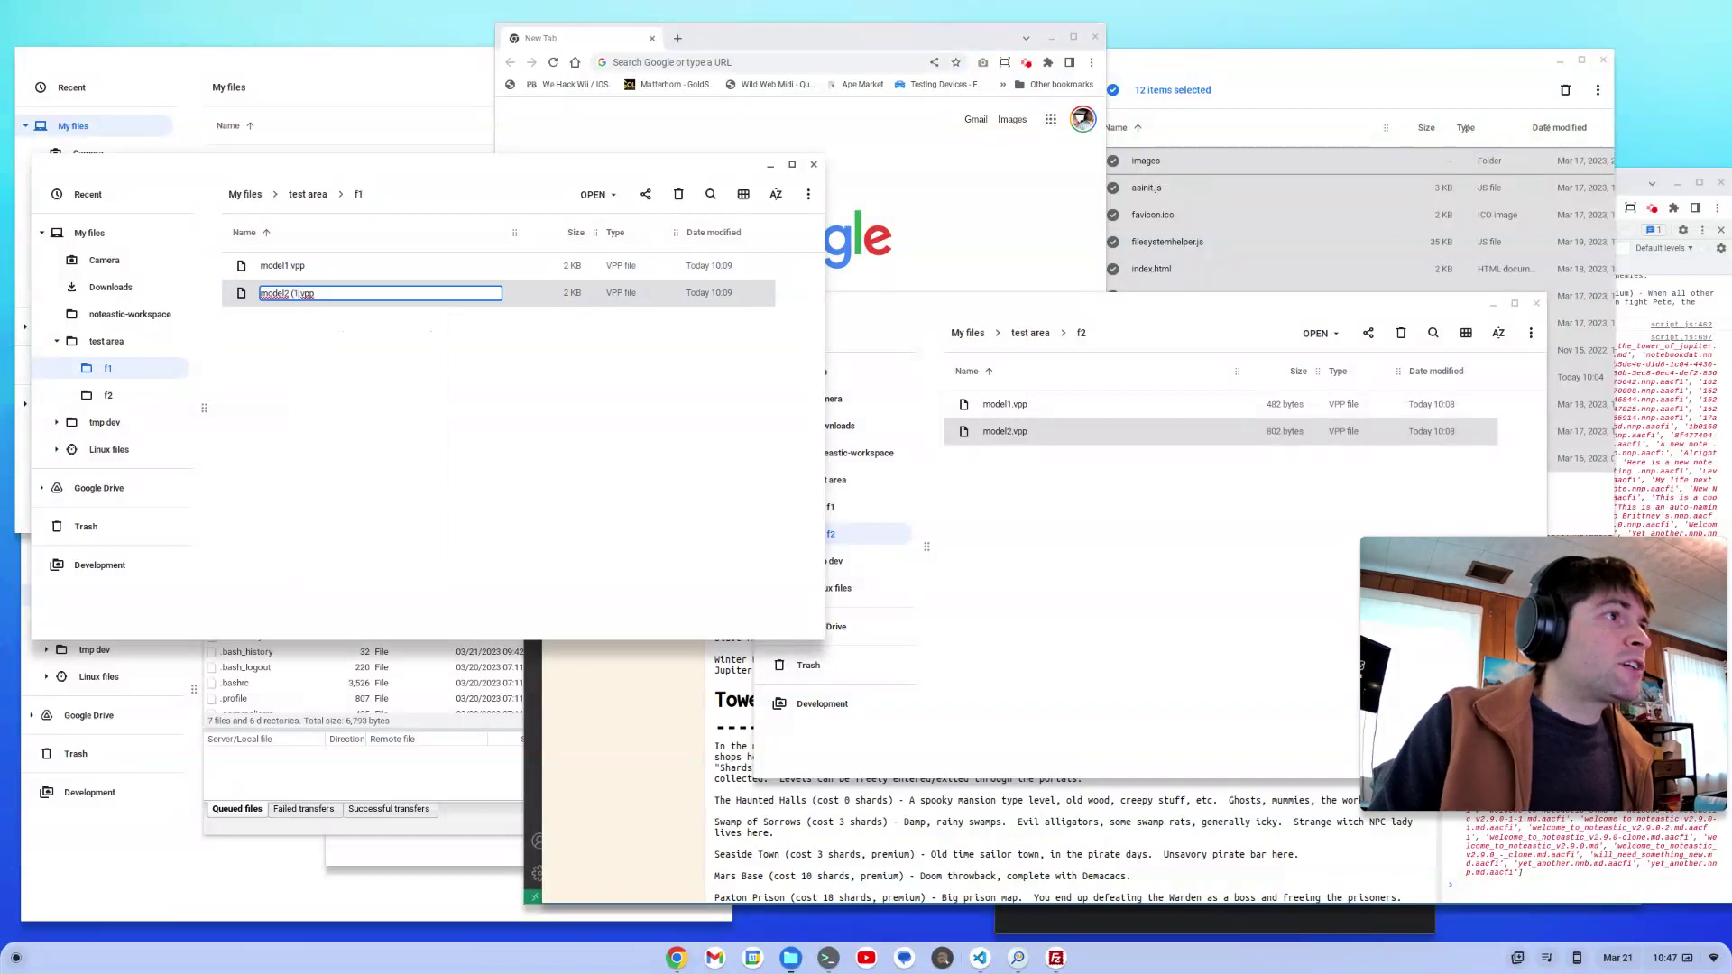
{"action": "left_click", "coordinate": [391, 425]}
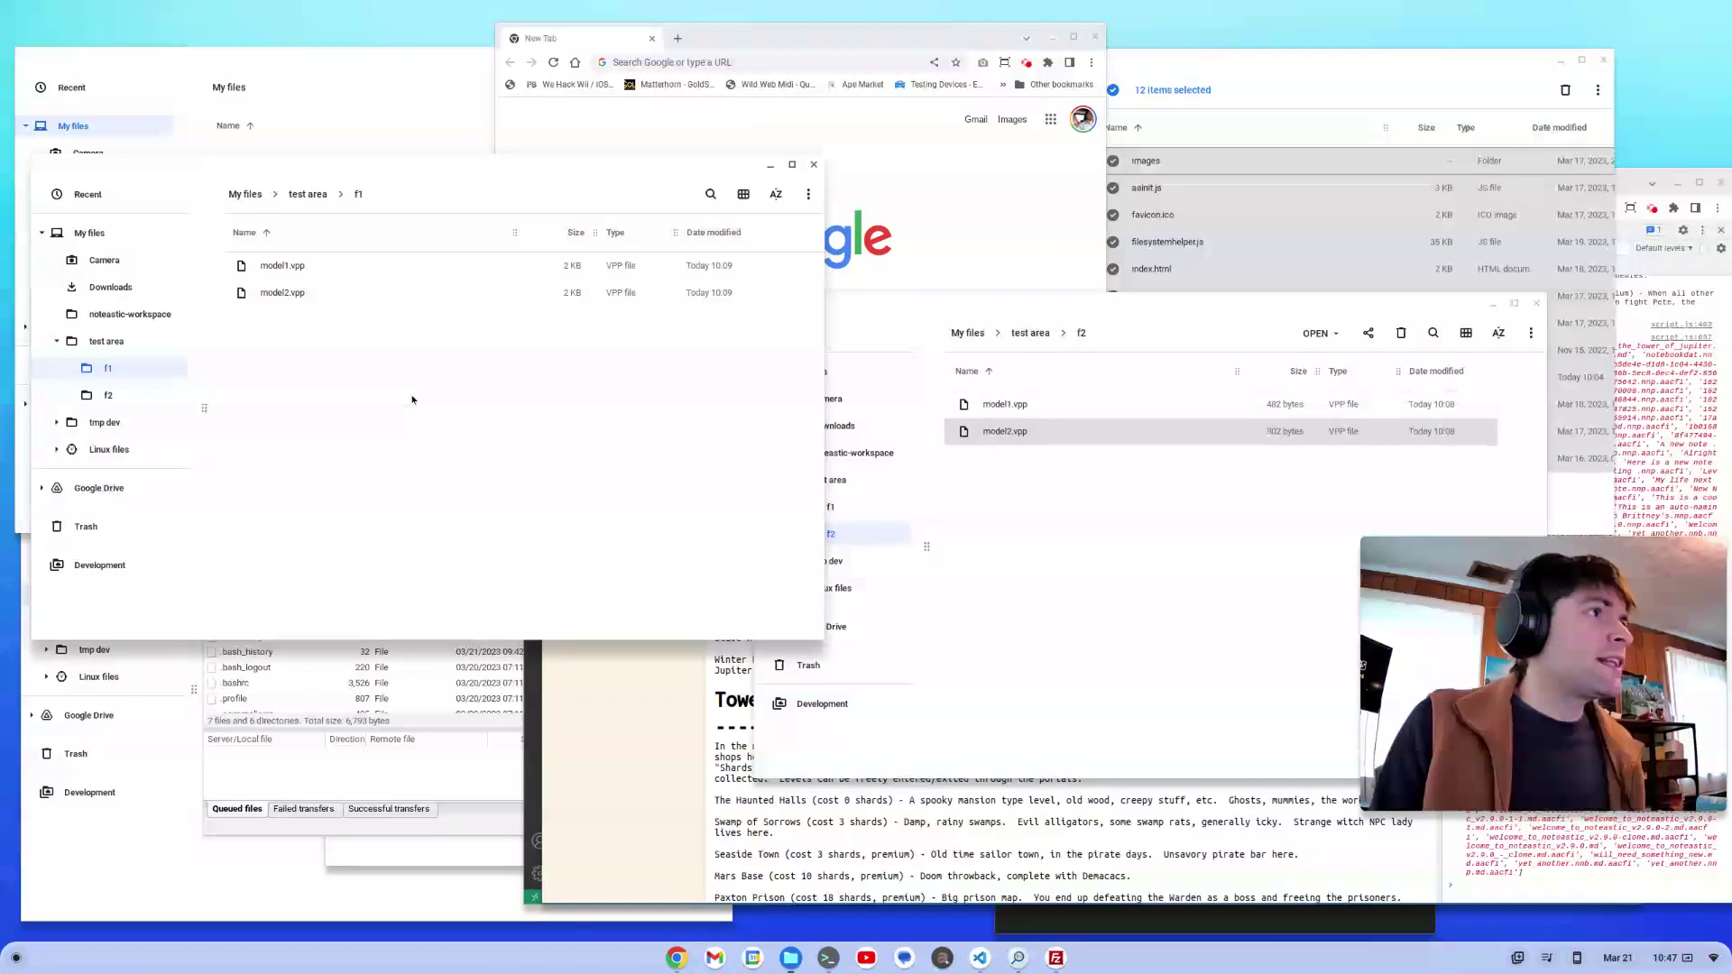
Go up to the test area folder and check folder f1's context menu for an open-in-new-window option.
{"action": "left_click", "coordinate": [318, 195]}
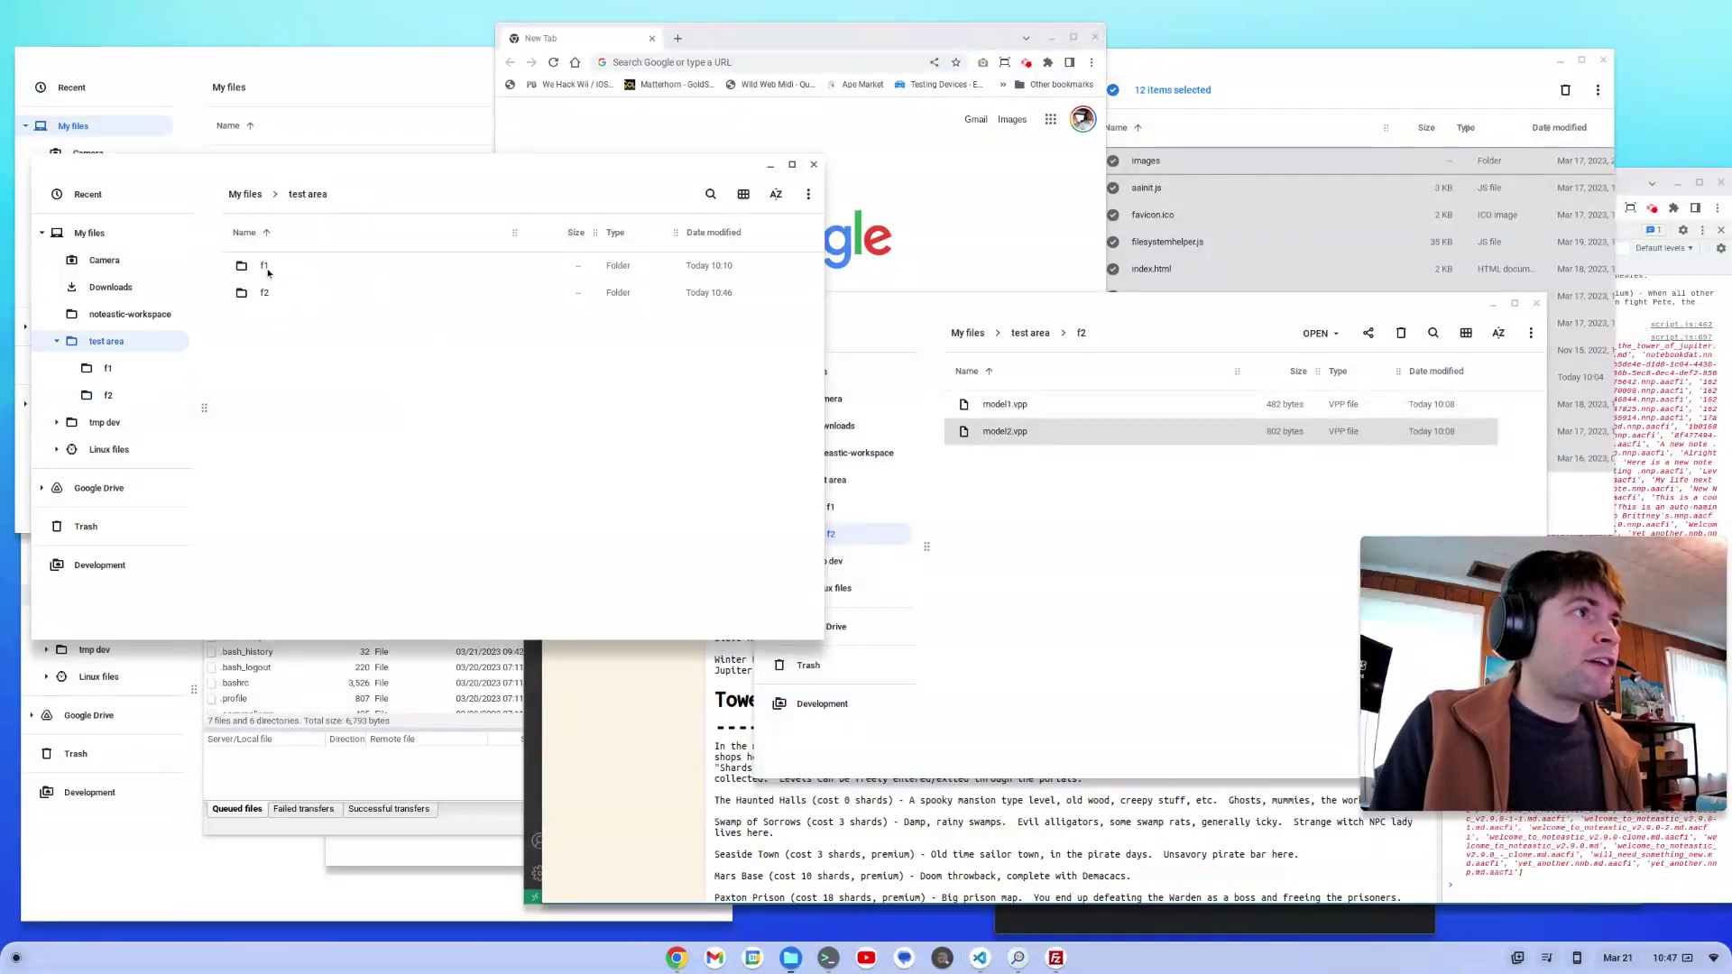
{"action": "right_click", "coordinate": [267, 273]}
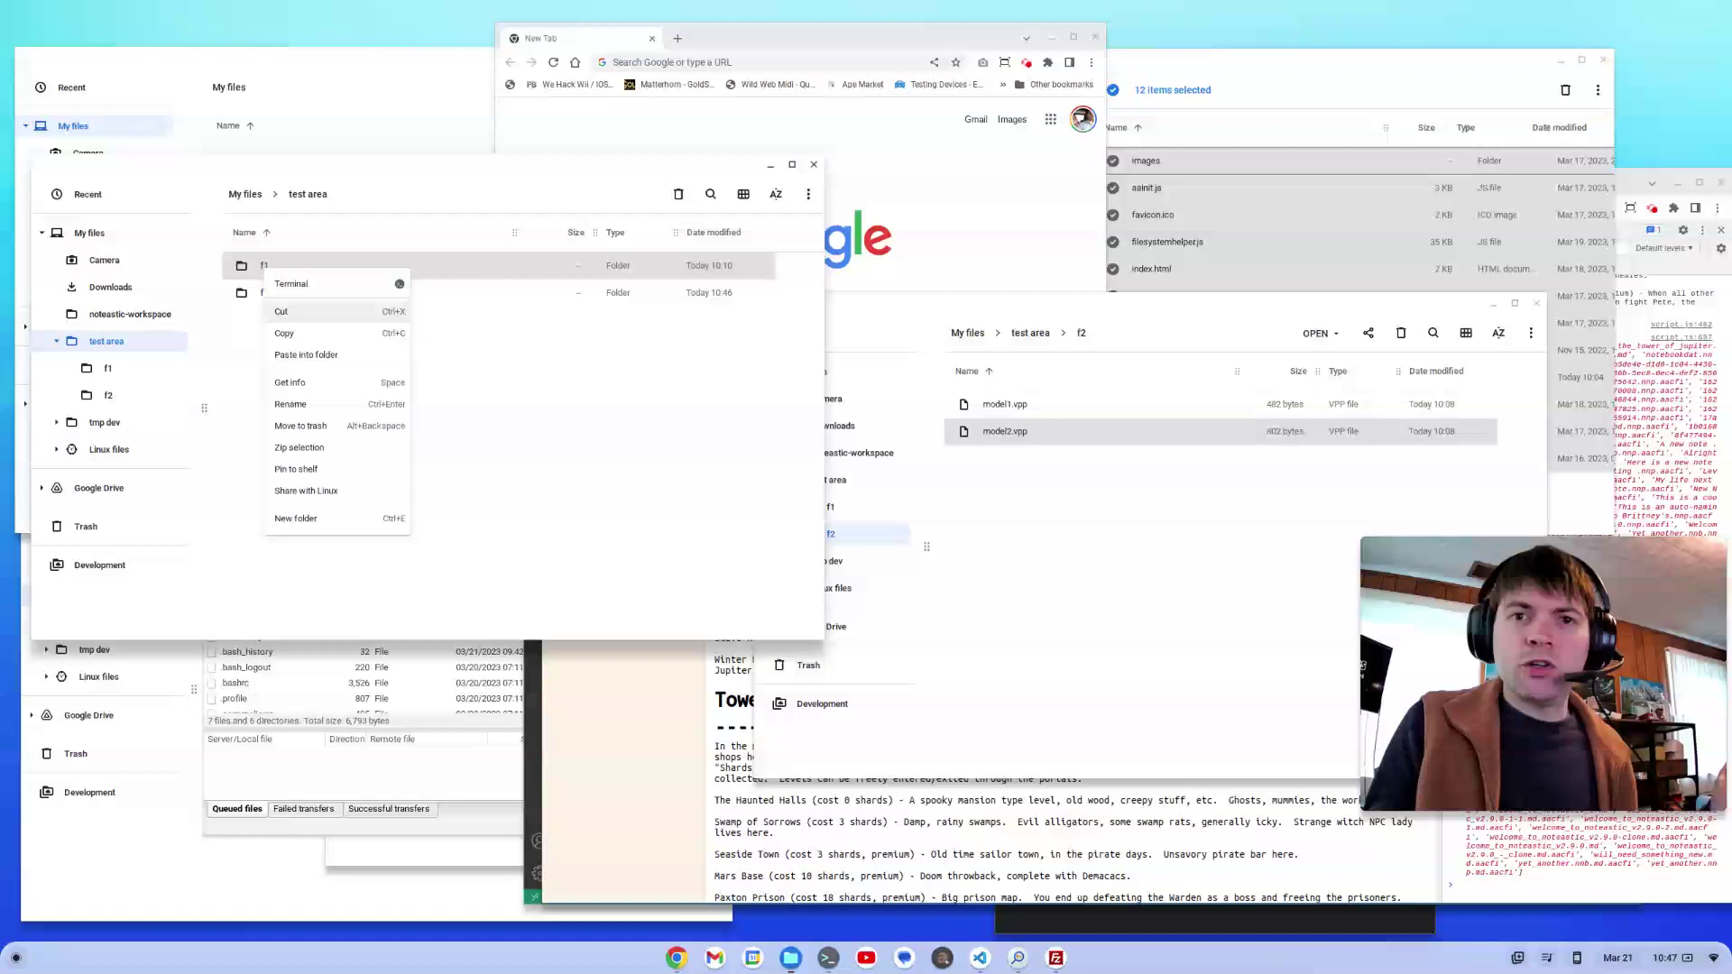
{"action": "left_click", "coordinate": [631, 469]}
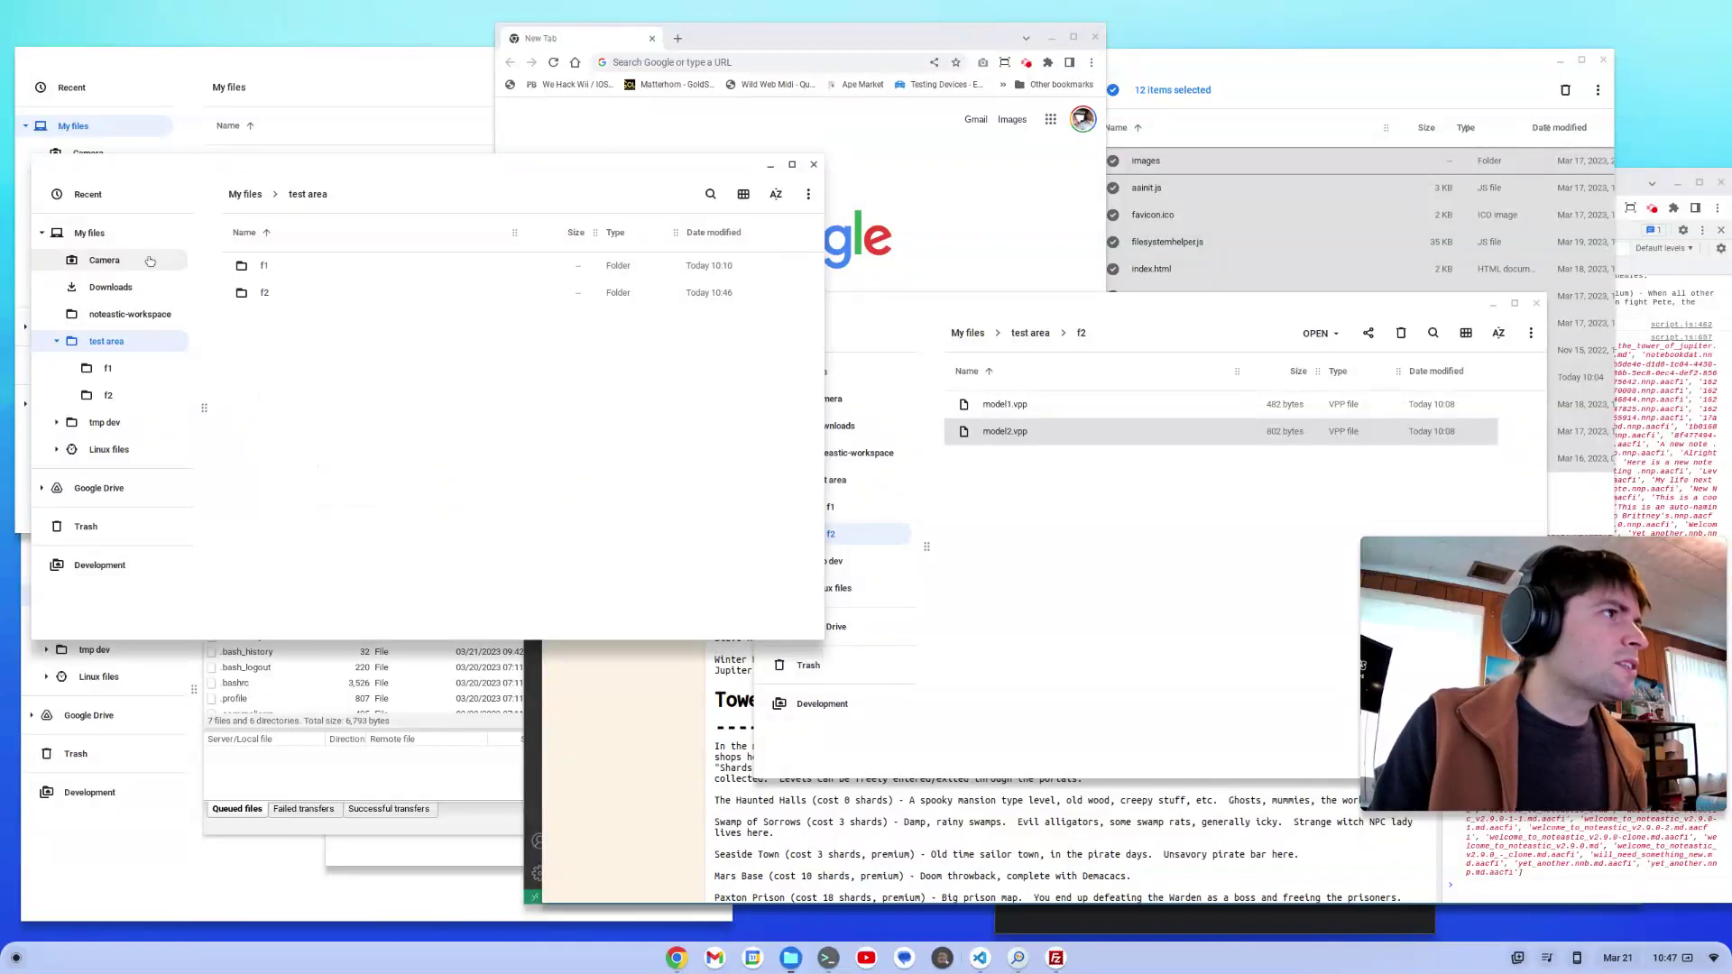
Check the folder tree, test area and shelf Files icon menus for a new-window option.
{"action": "right_click", "coordinate": [171, 286]}
{"action": "key", "text": "Escape"}
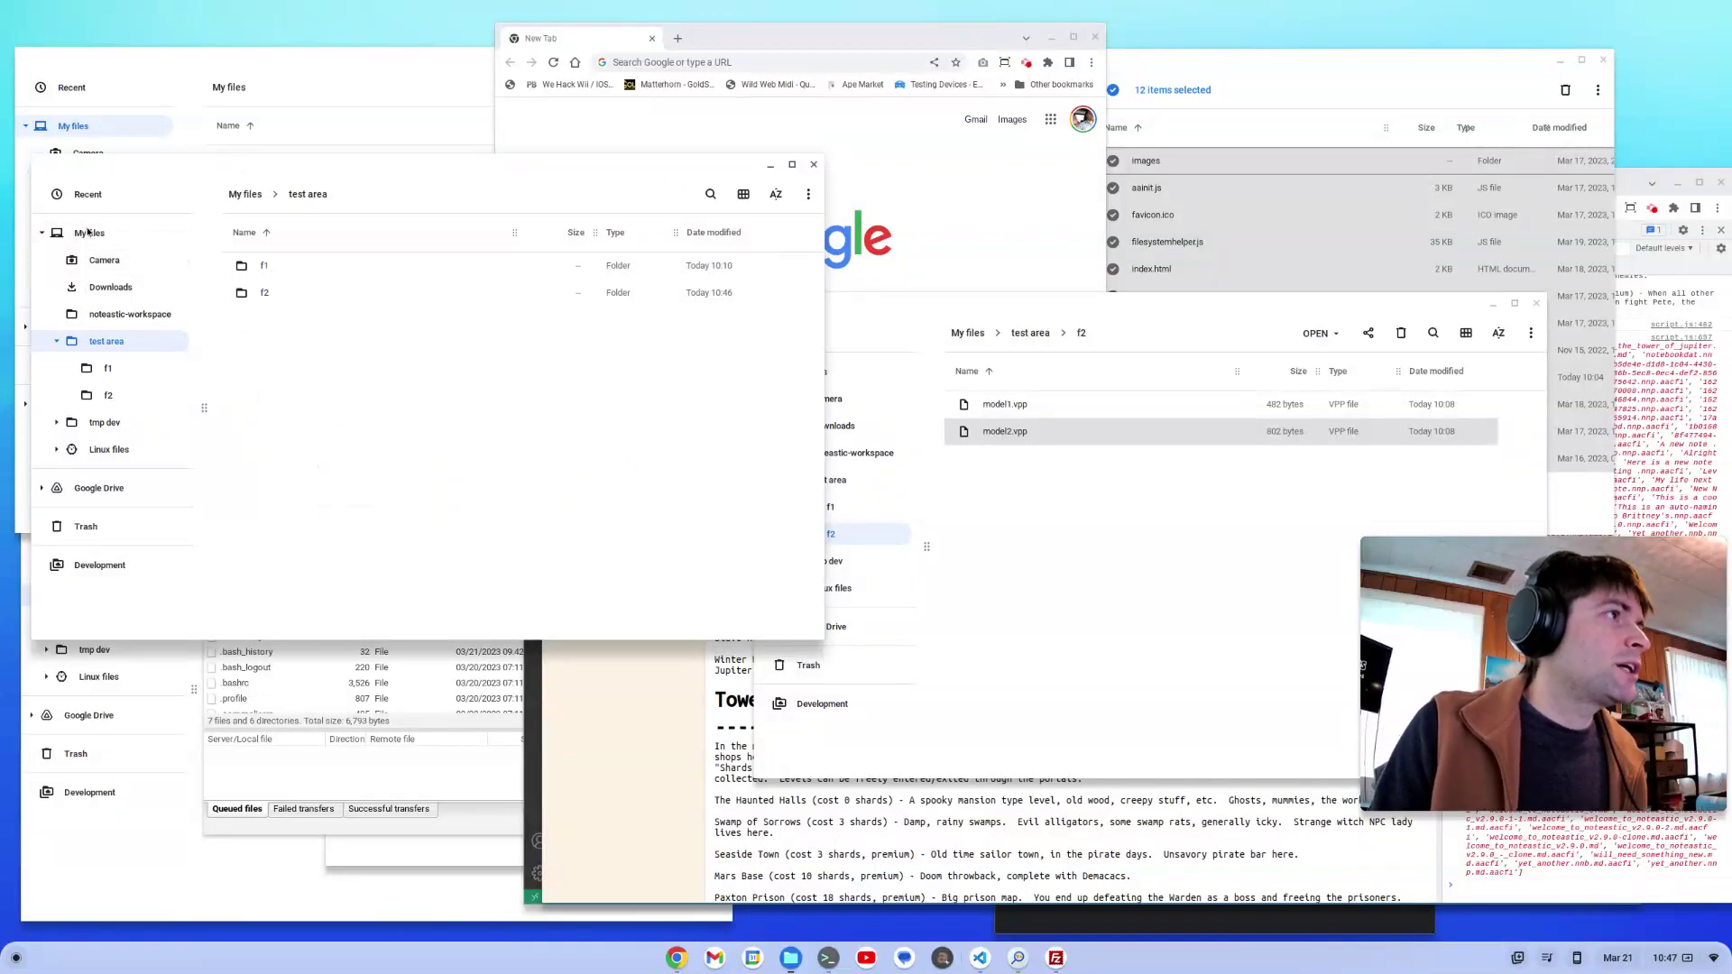
{"action": "right_click", "coordinate": [92, 343]}
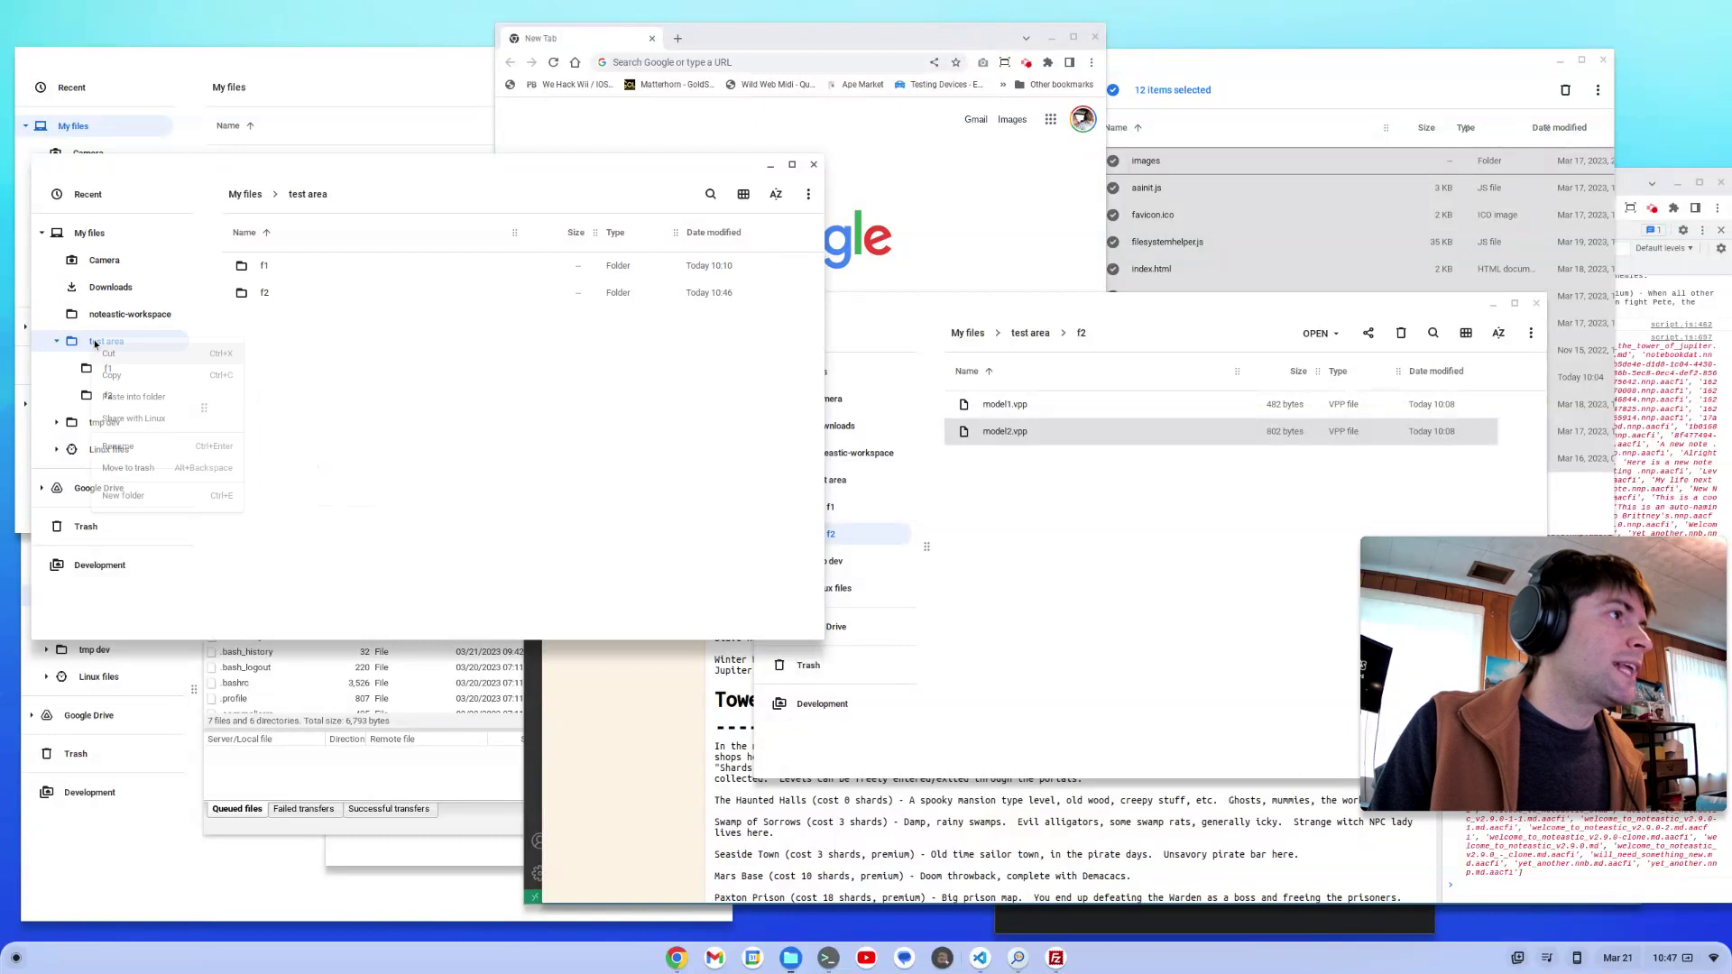
{"action": "left_click", "coordinate": [492, 445]}
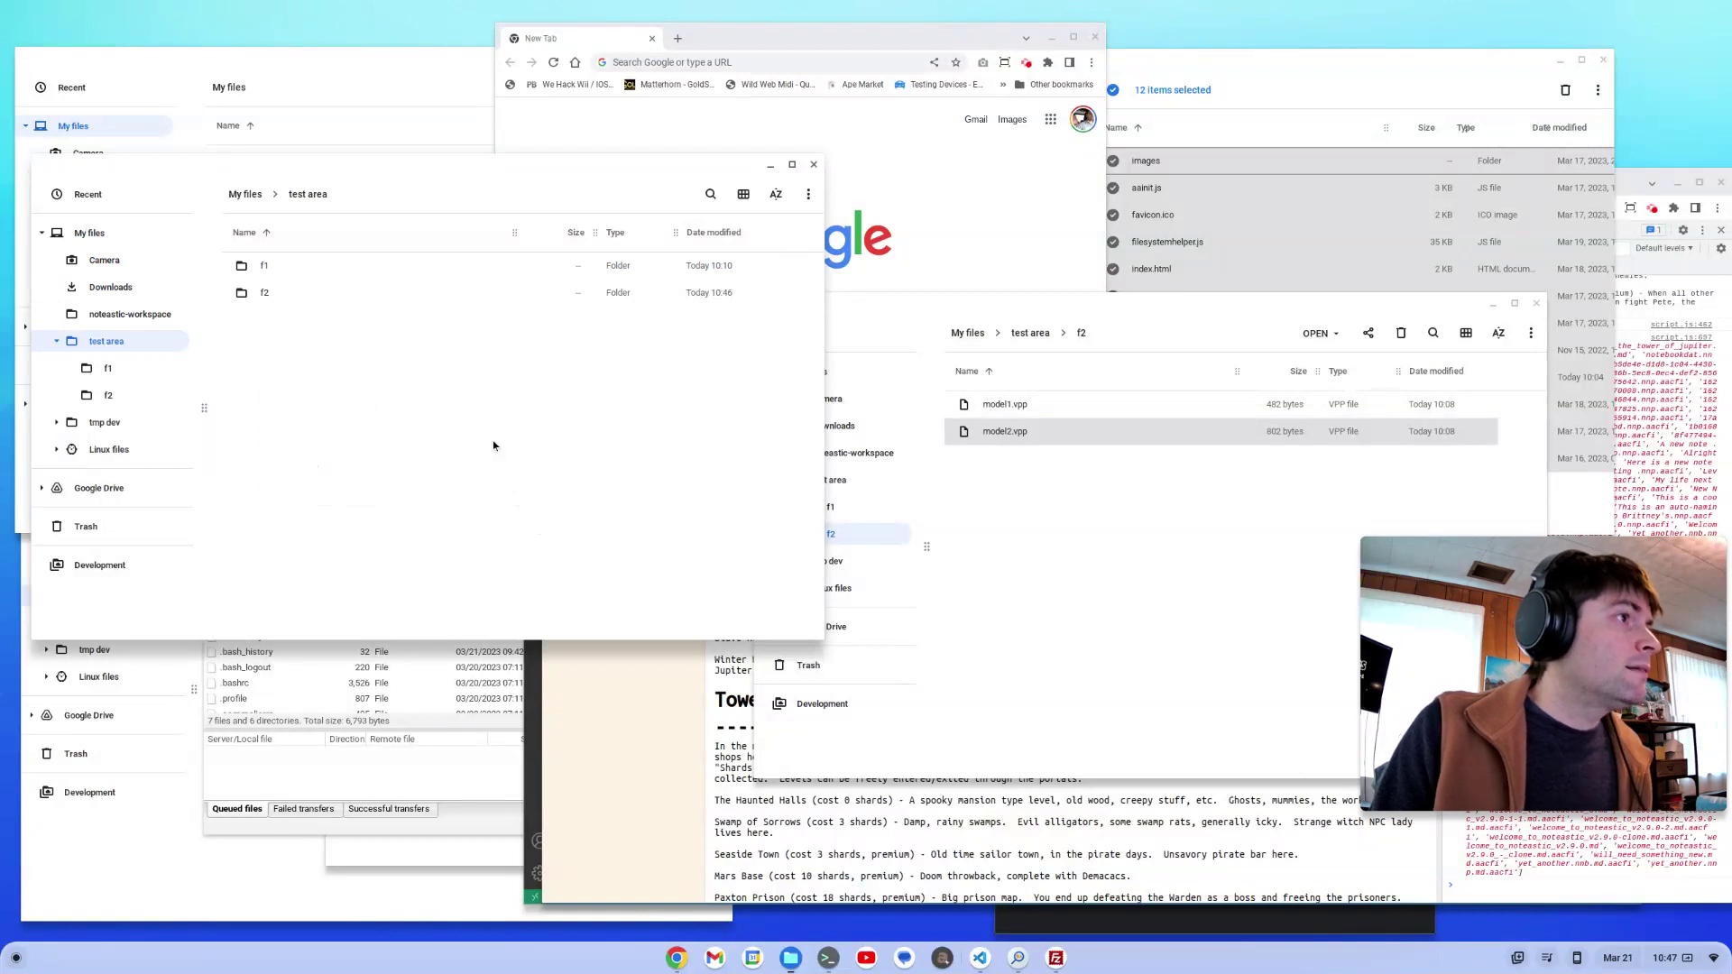
{"action": "right_click", "coordinate": [792, 960]}
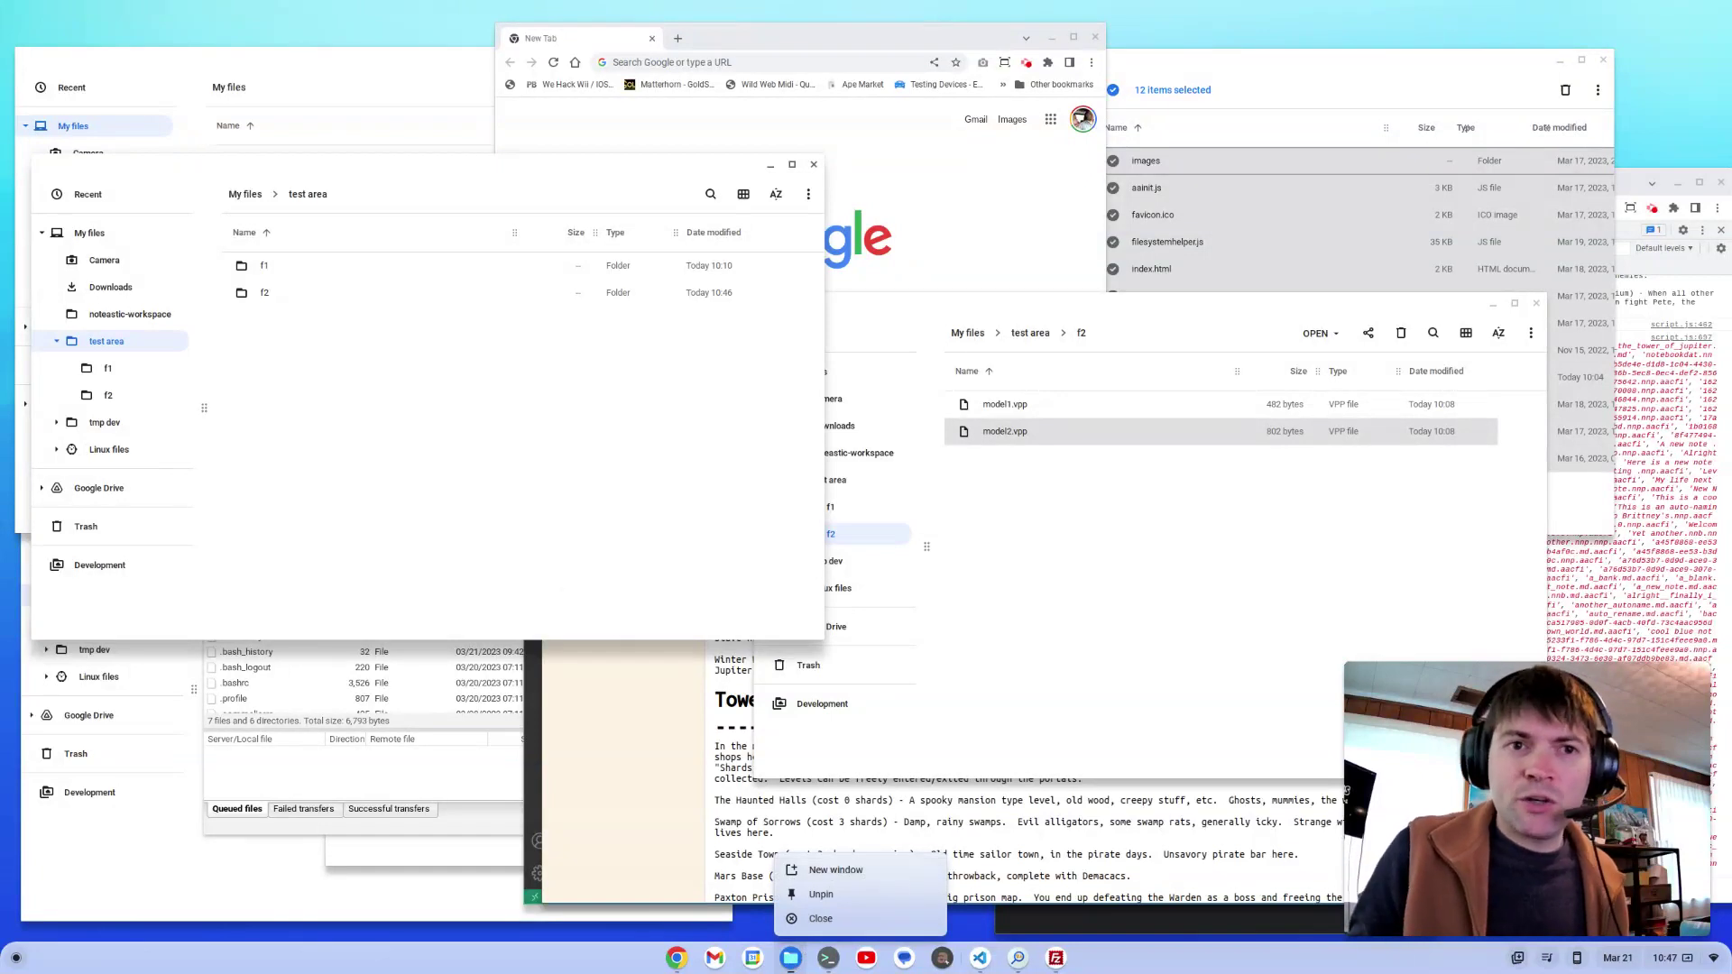
{"action": "left_click", "coordinate": [553, 483]}
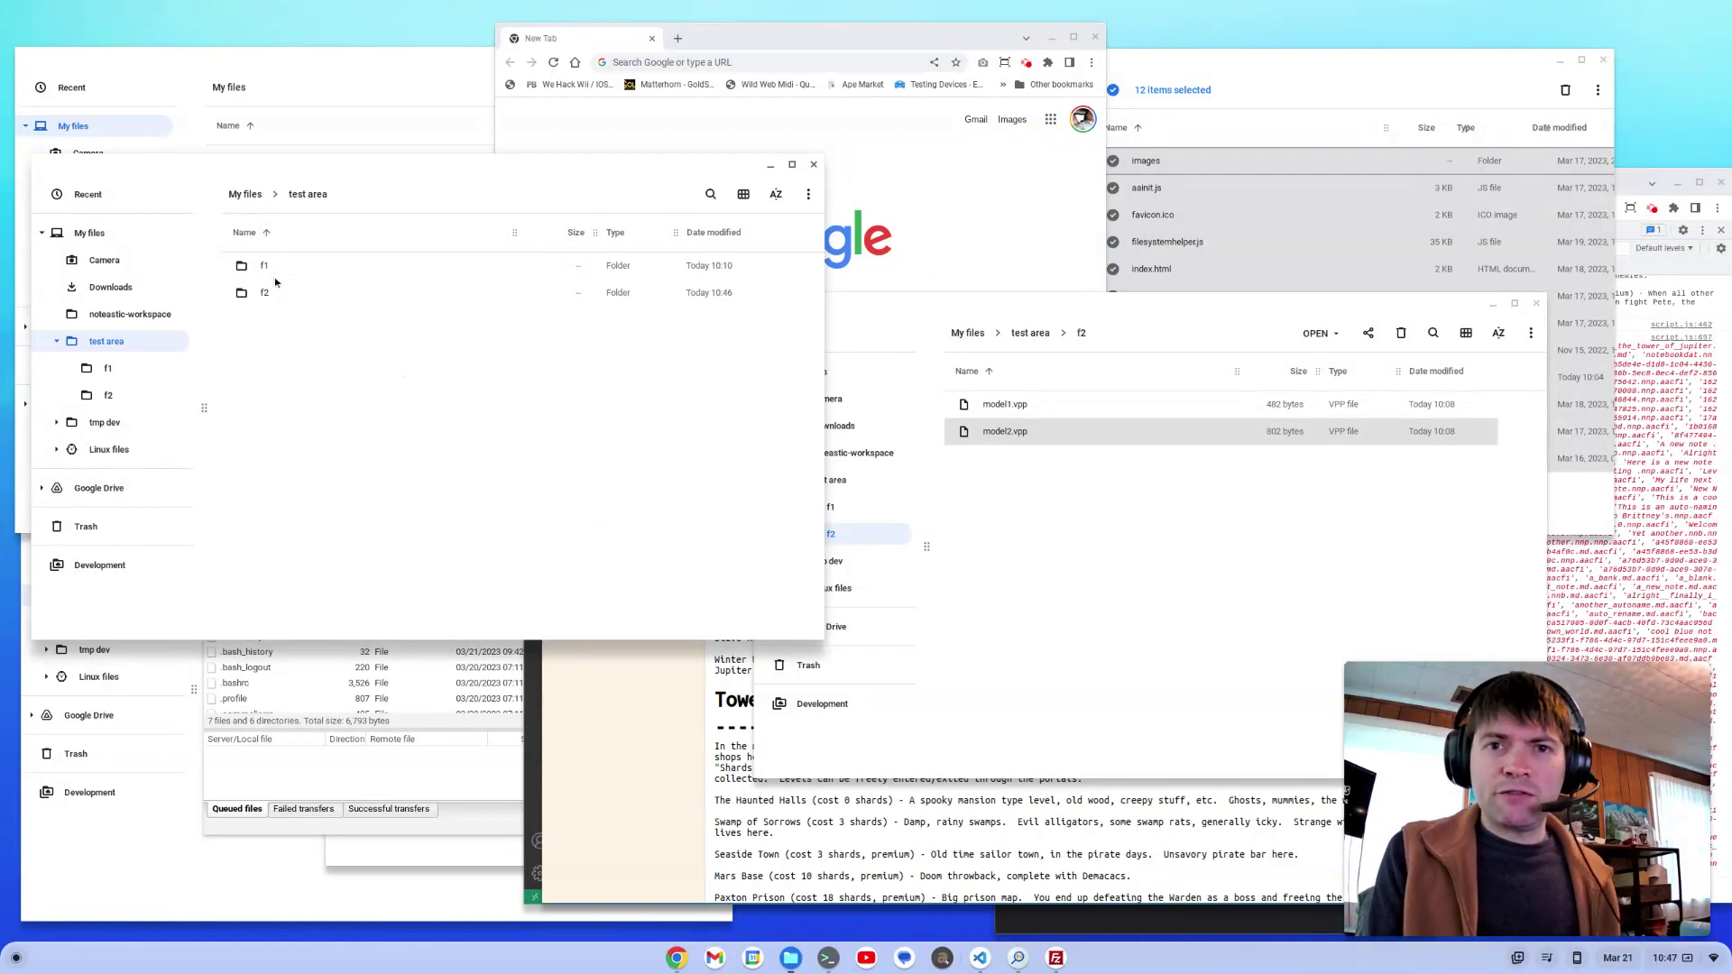
Toggle the test area Name sort back to ascending, then launch Voxel Paint from the launcher.
{"action": "left_click", "coordinate": [252, 236]}
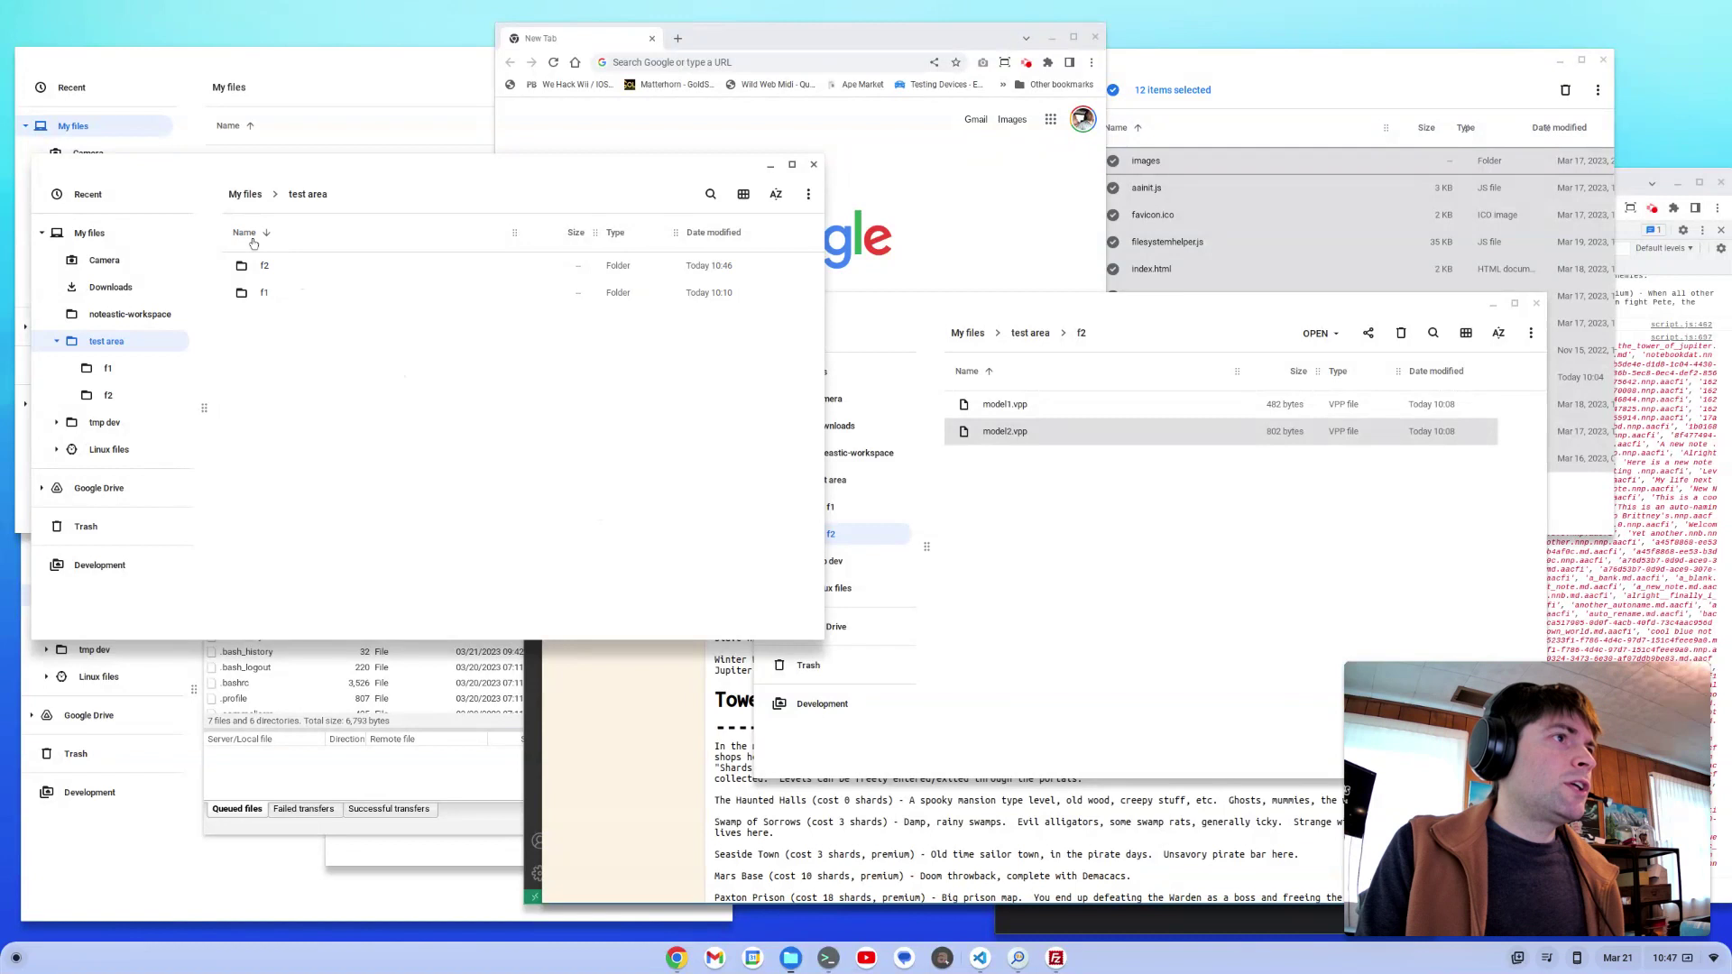
{"action": "left_click", "coordinate": [253, 237]}
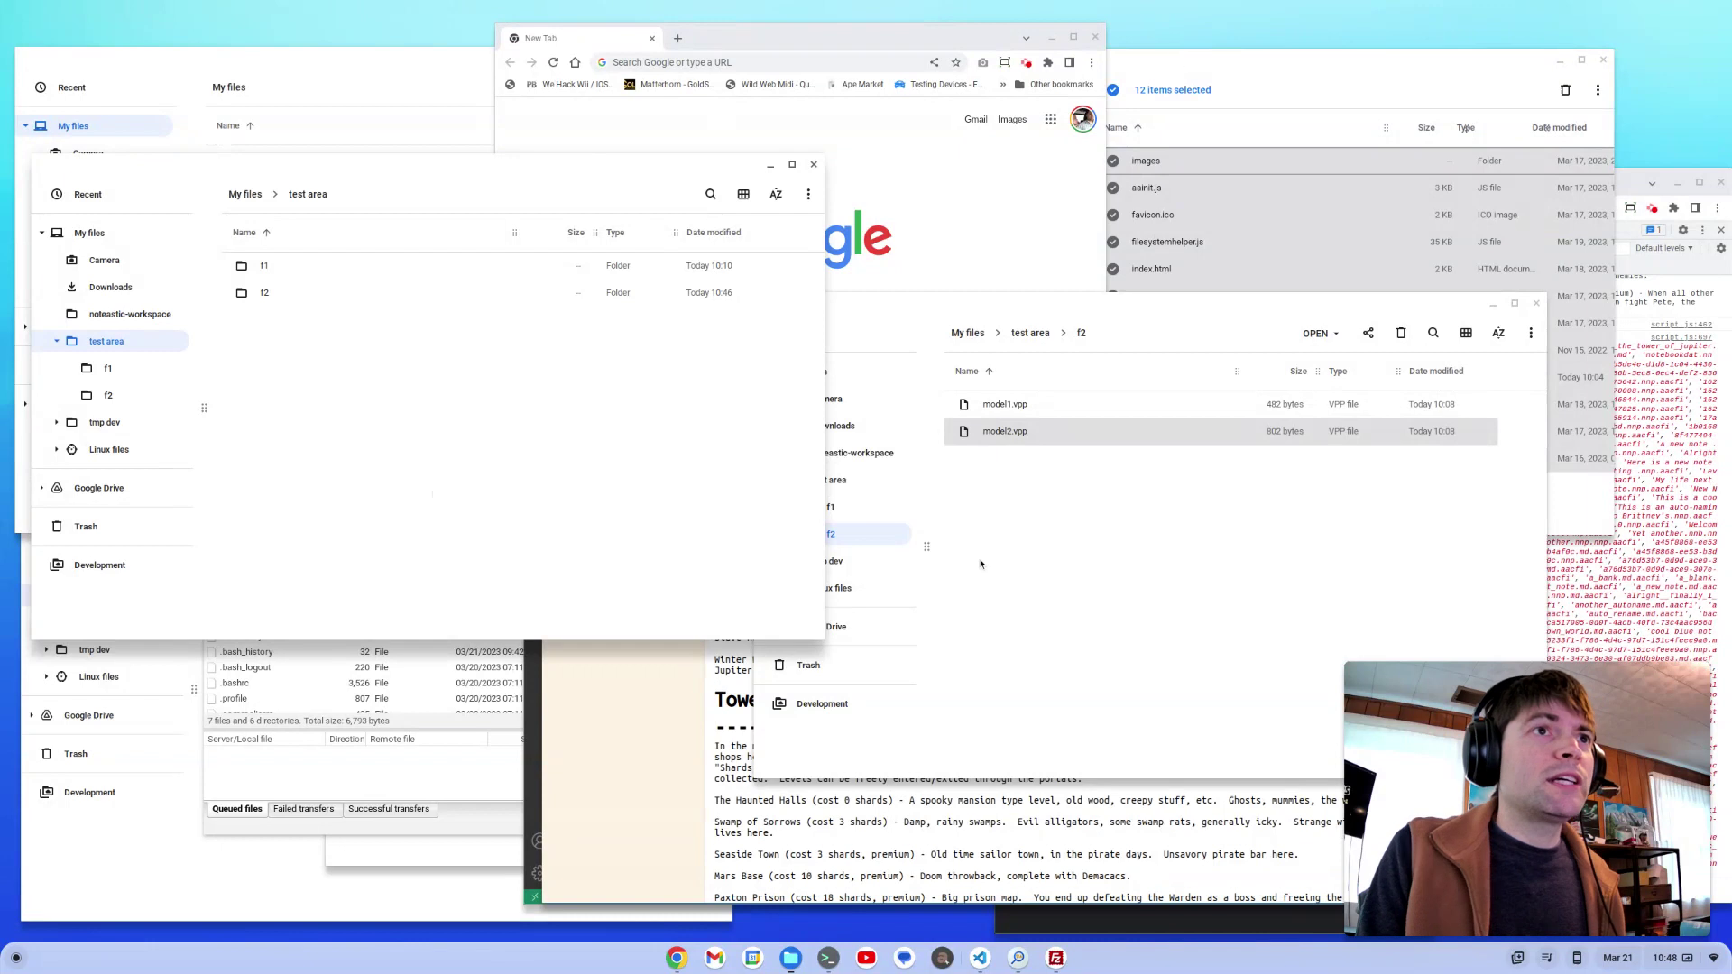
{"action": "left_click", "coordinate": [1131, 517]}
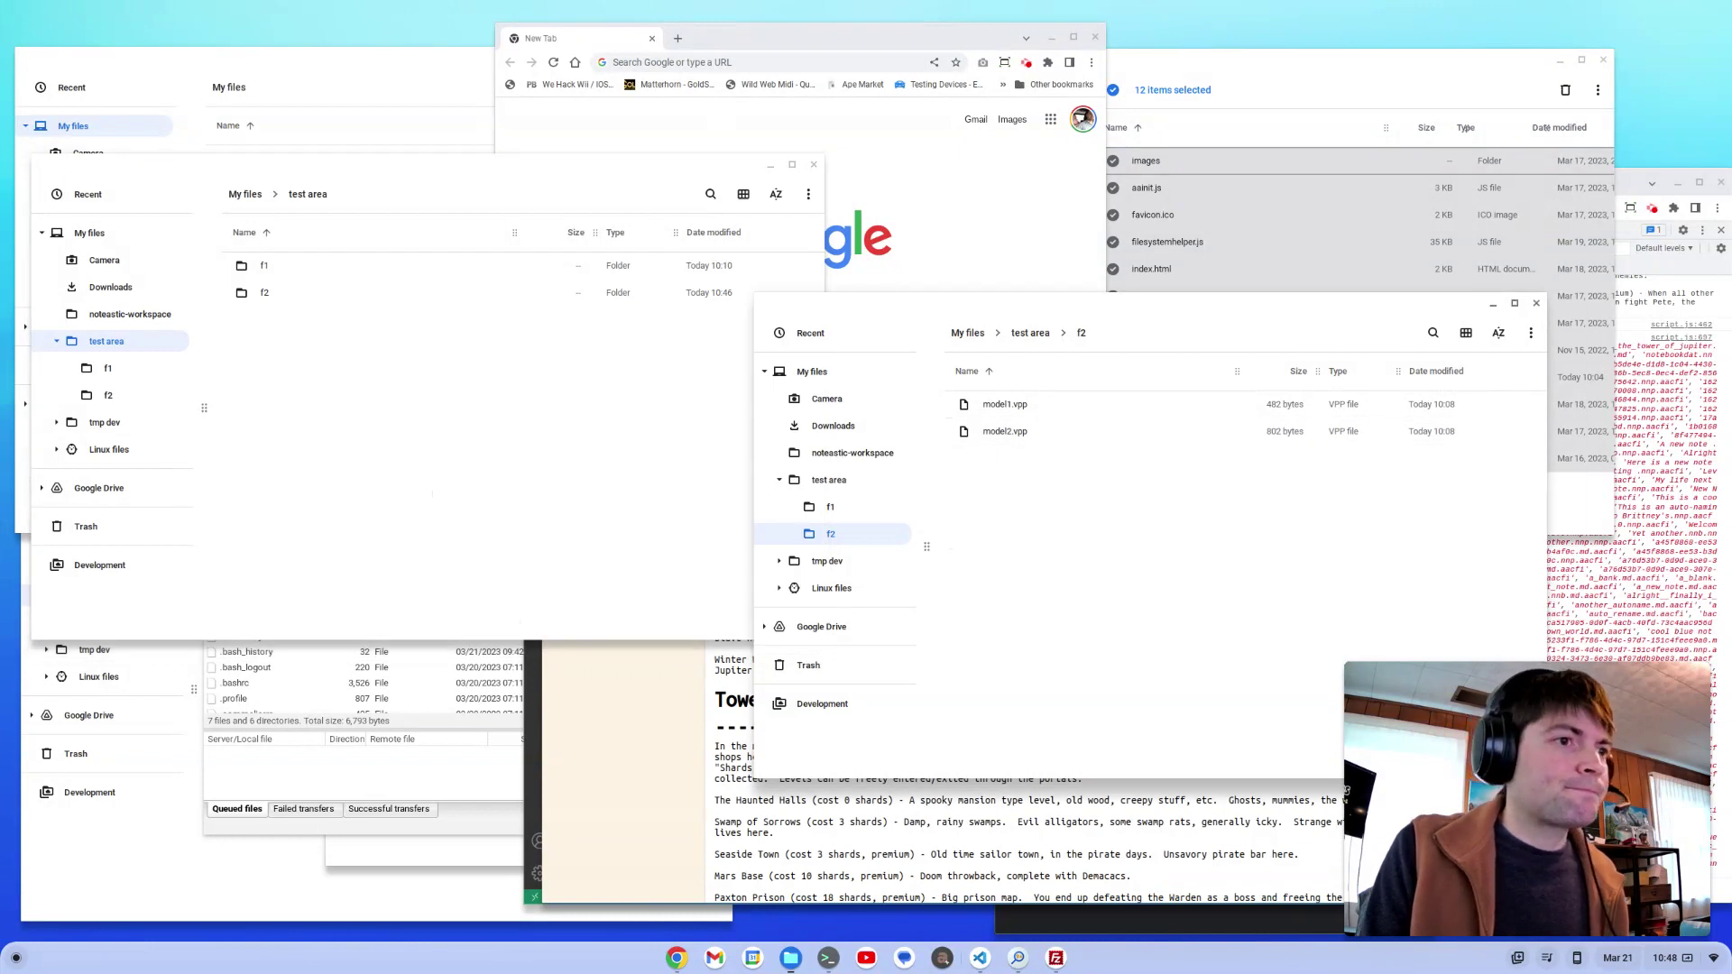
{"action": "left_click", "coordinate": [18, 959]}
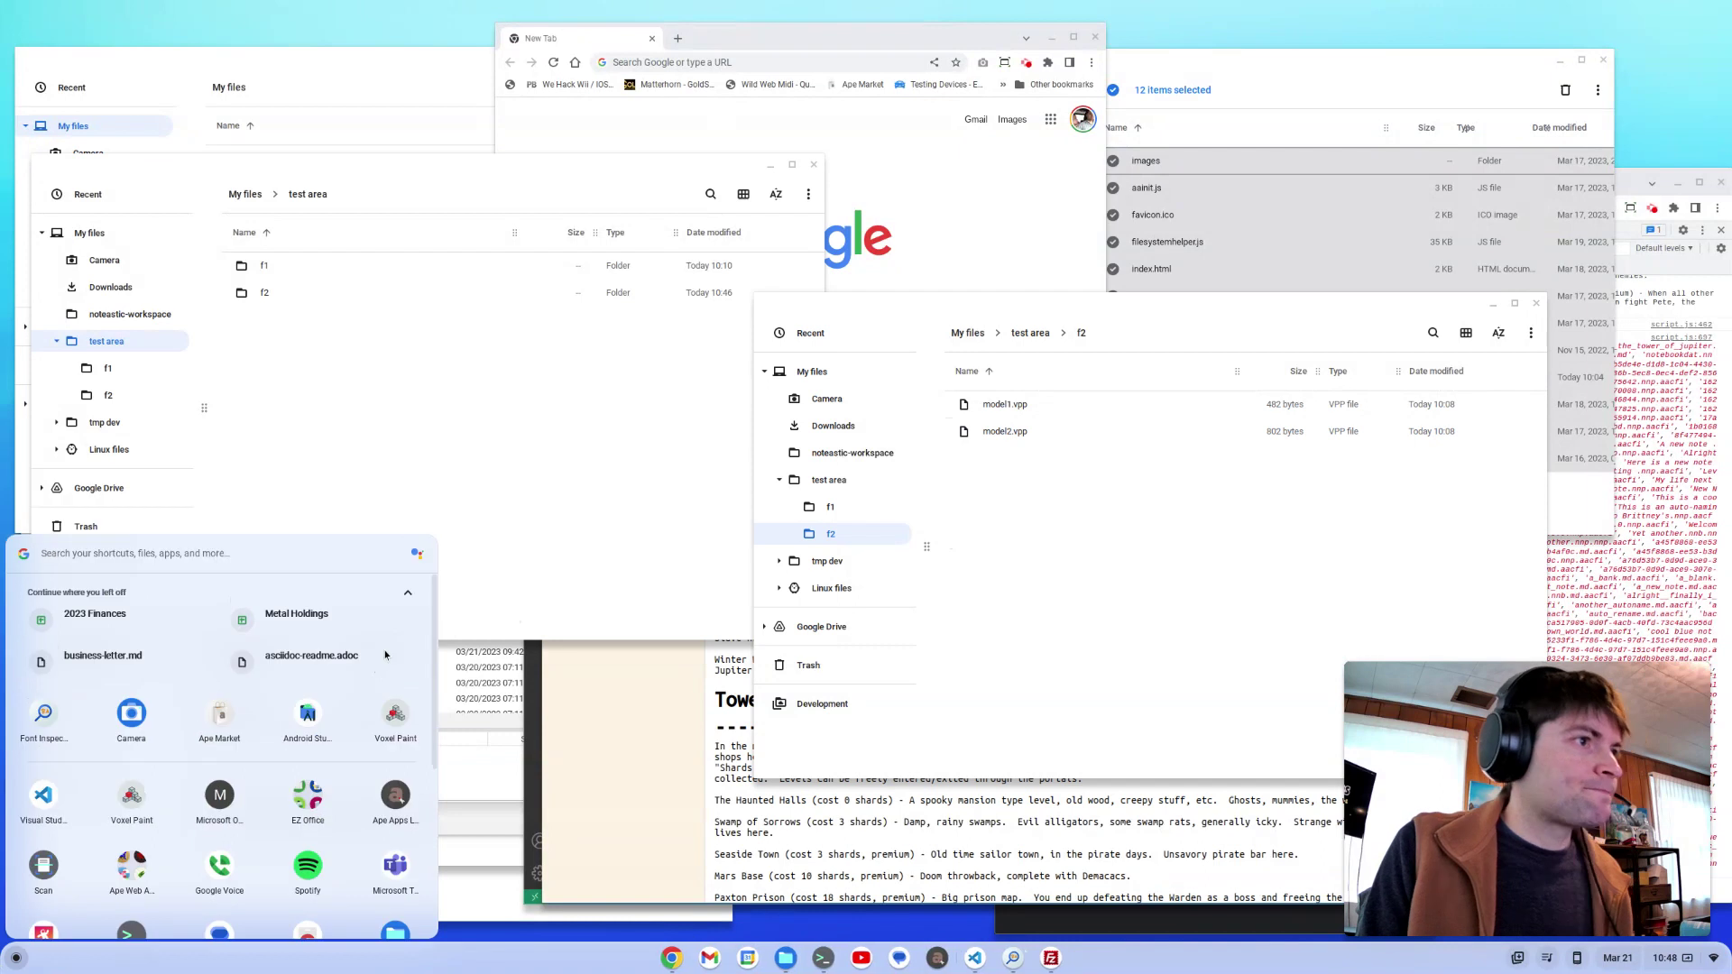
{"action": "left_click", "coordinate": [385, 655]}
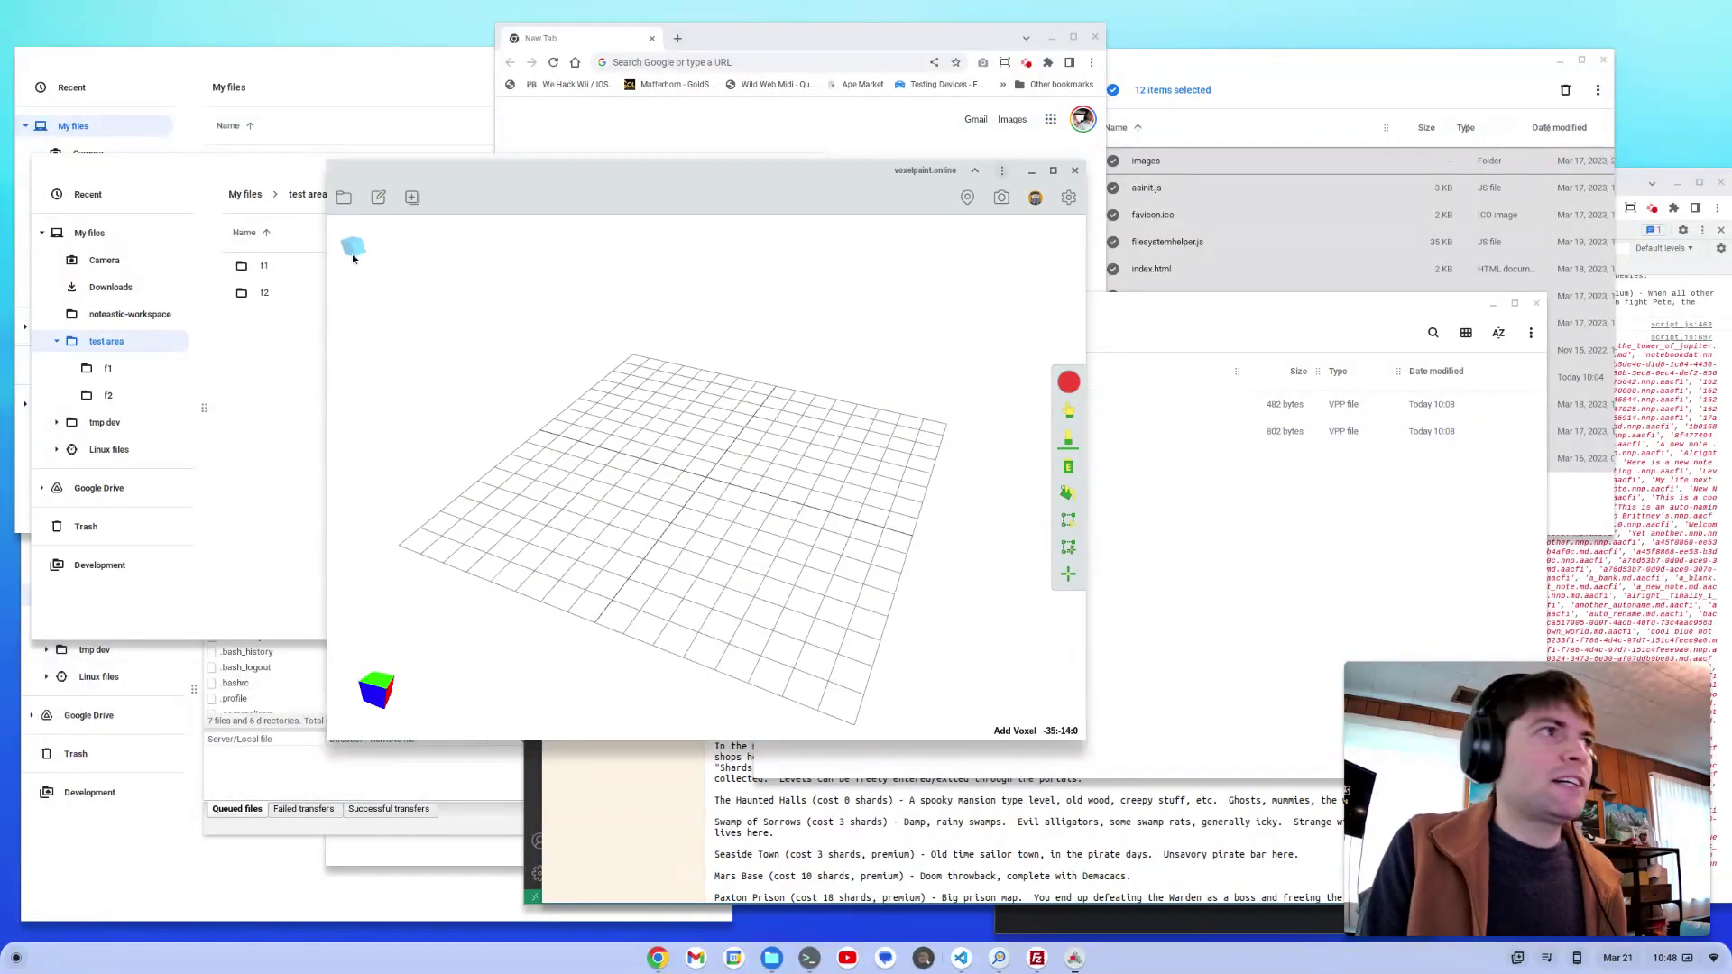
Choose Save from Voxel Paint's file menu and browse the Save file as dialog to My files.
{"action": "left_click", "coordinate": [348, 208]}
{"action": "left_click", "coordinate": [415, 292]}
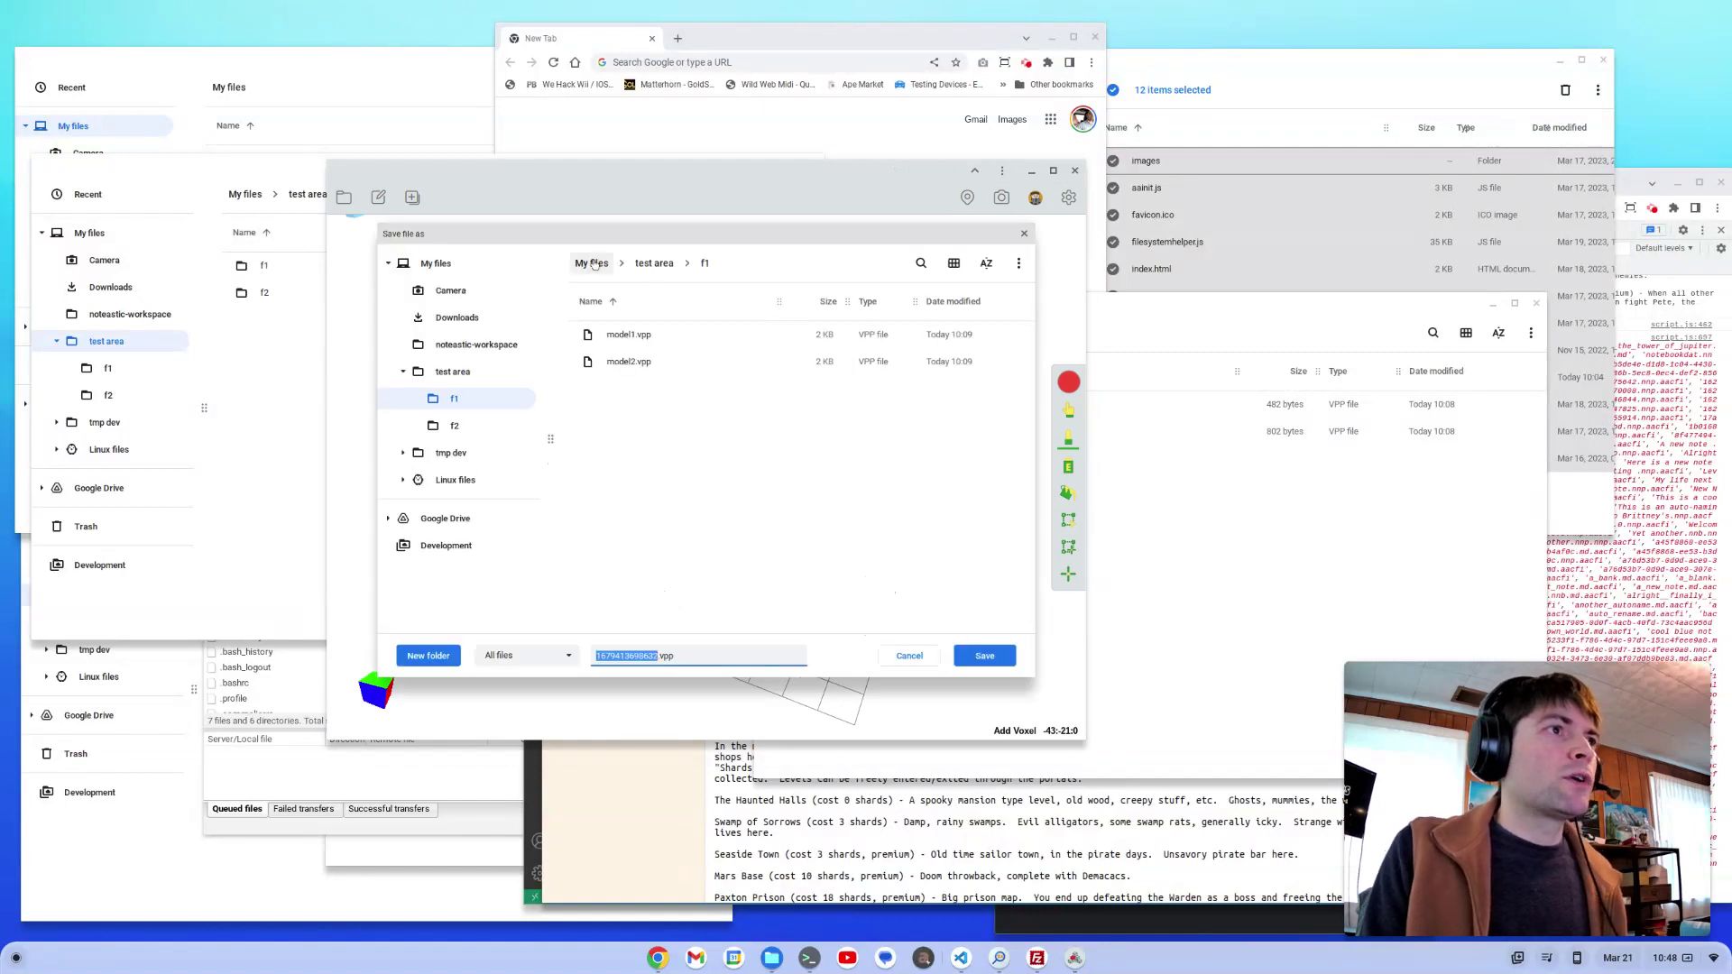
{"action": "left_click", "coordinate": [599, 267]}
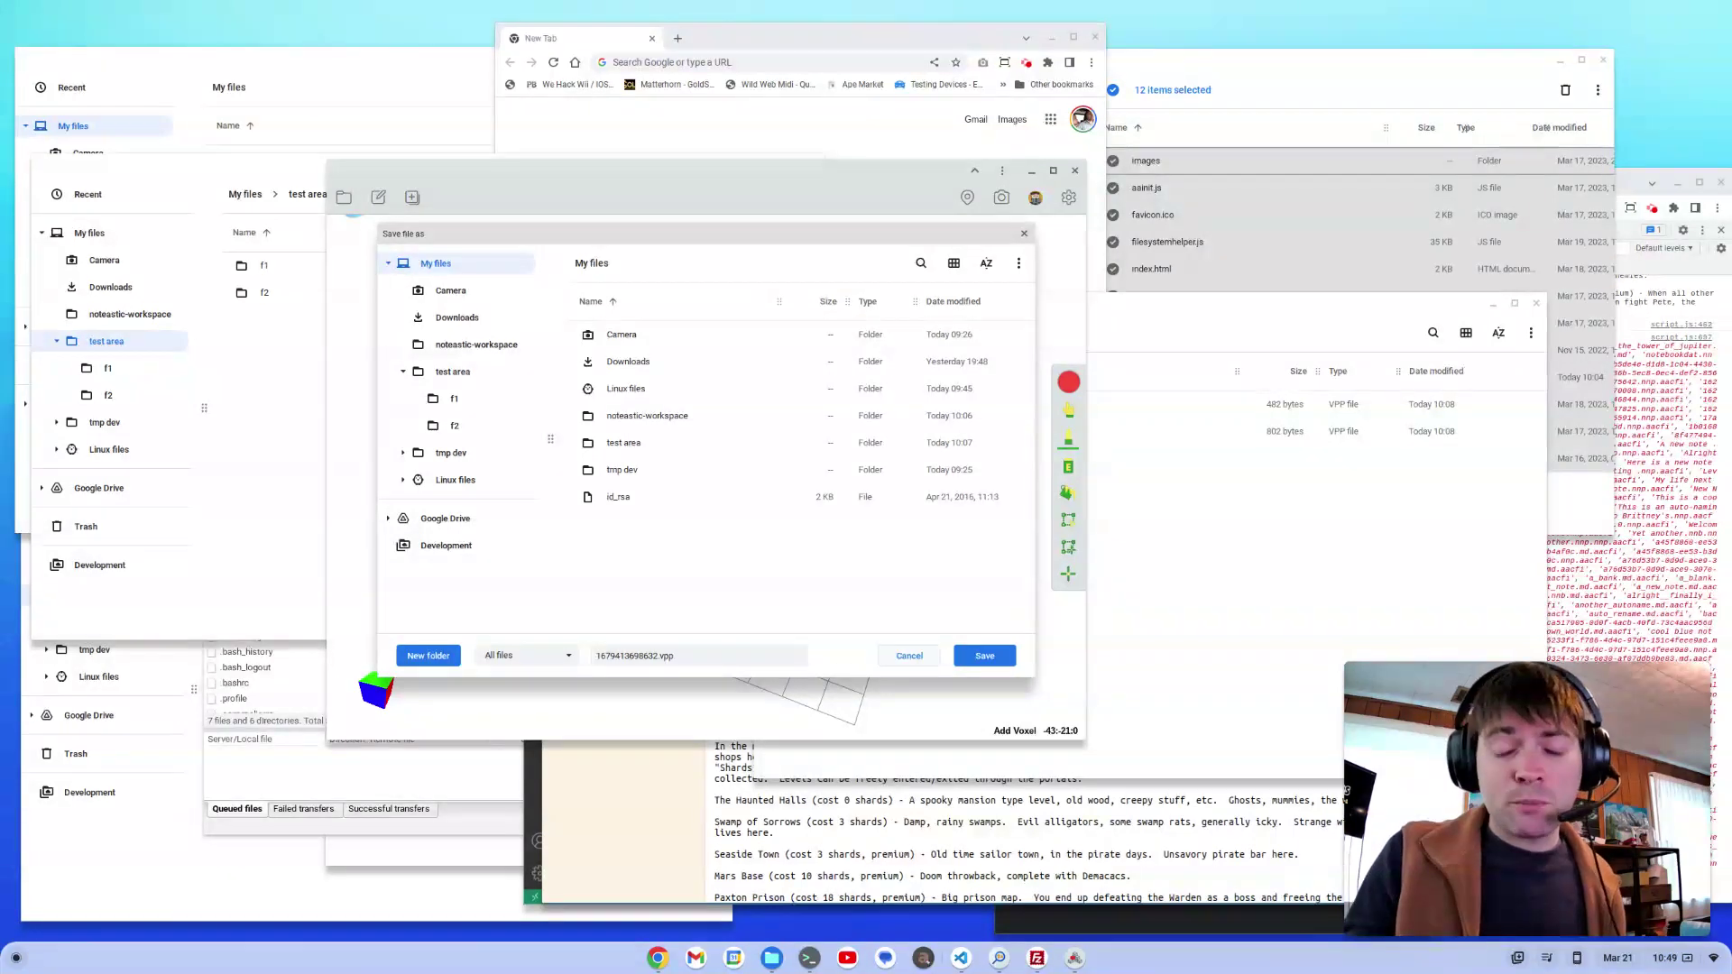
Cancel the Voxel Paint save and bring Chrome forward with its Screencastify controls.
{"action": "left_click", "coordinate": [906, 655]}
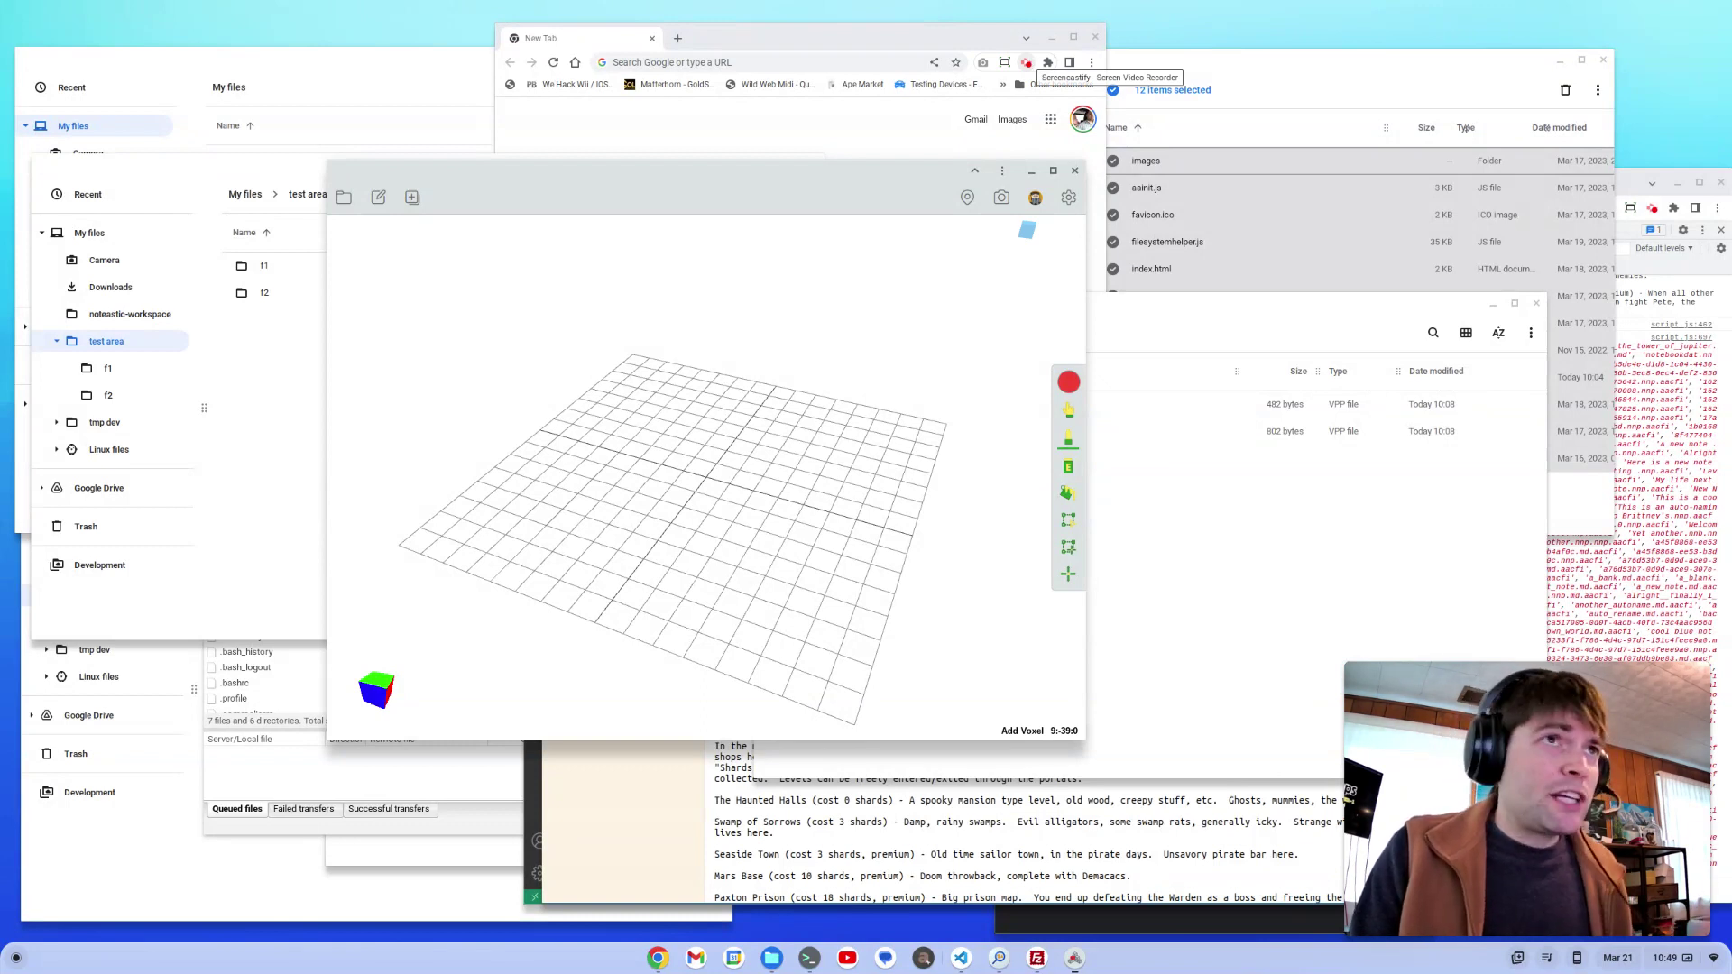
{"action": "left_click", "coordinate": [1029, 65]}
{"action": "left_click", "coordinate": [1029, 64]}
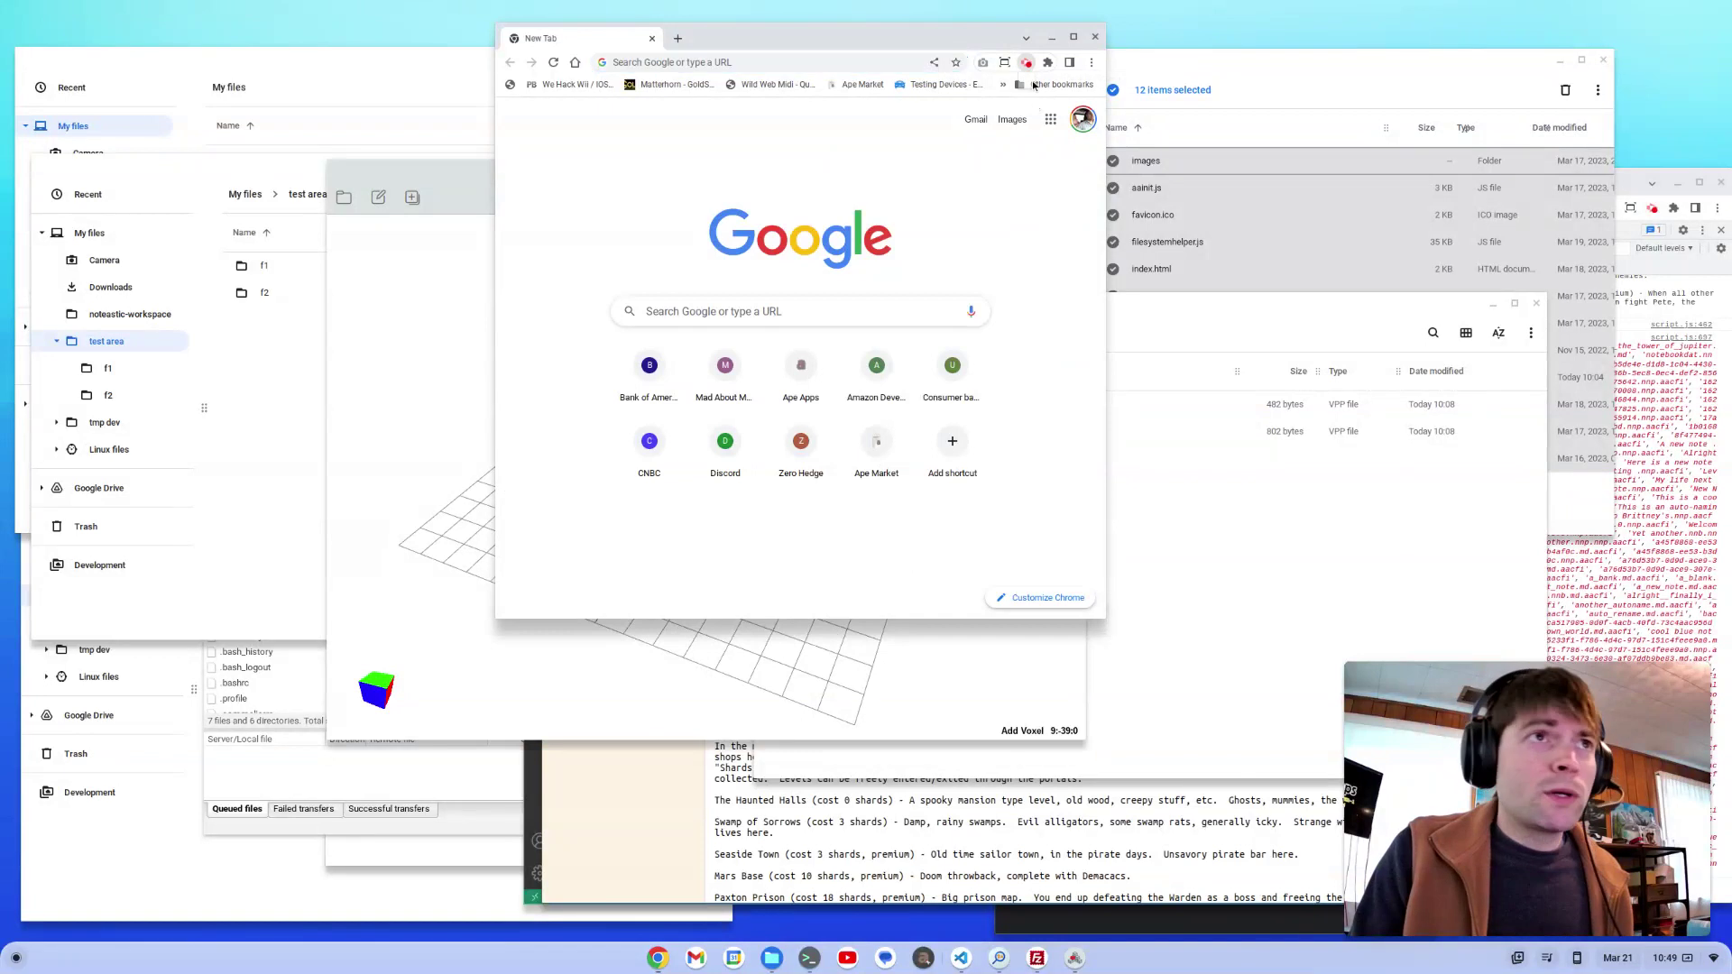